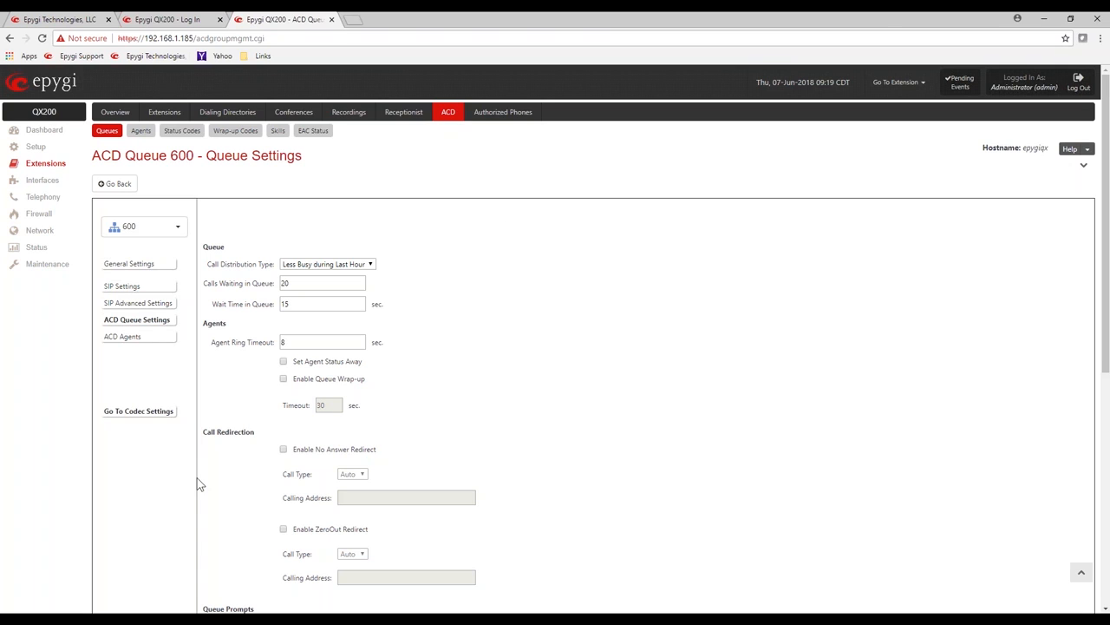
Step: Try Random Hunting and Skills, then set queue 600's call distribution type to All Agent Ringing
{"action": "left_click", "coordinate": [371, 266]}
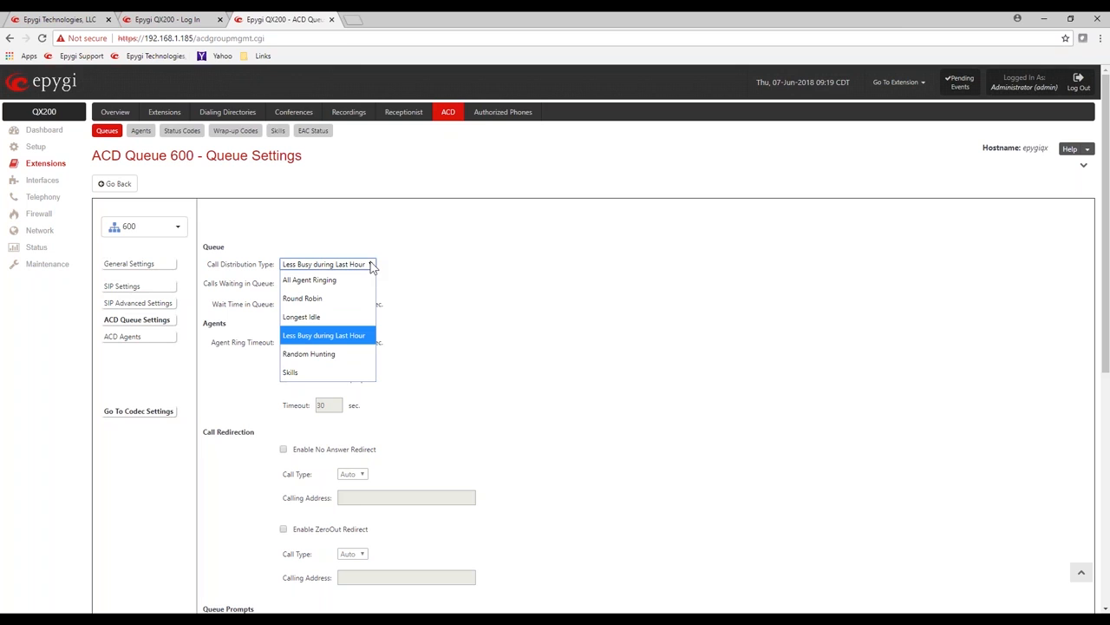
{"action": "left_click", "coordinate": [358, 353]}
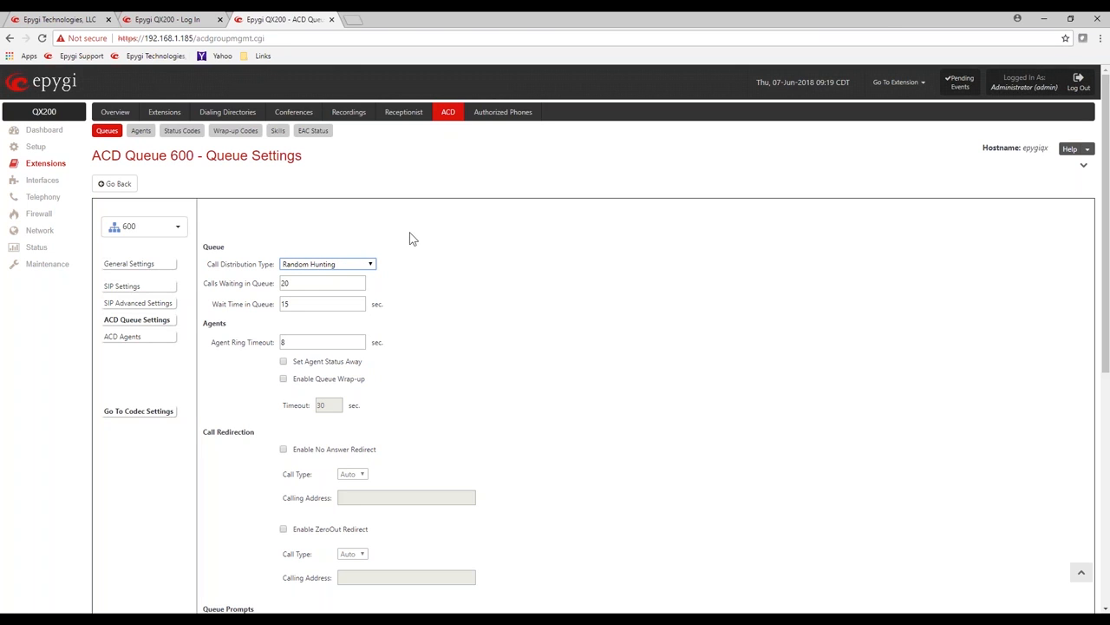
{"action": "left_click", "coordinate": [370, 266]}
{"action": "left_click", "coordinate": [366, 373]}
{"action": "left_click", "coordinate": [370, 262]}
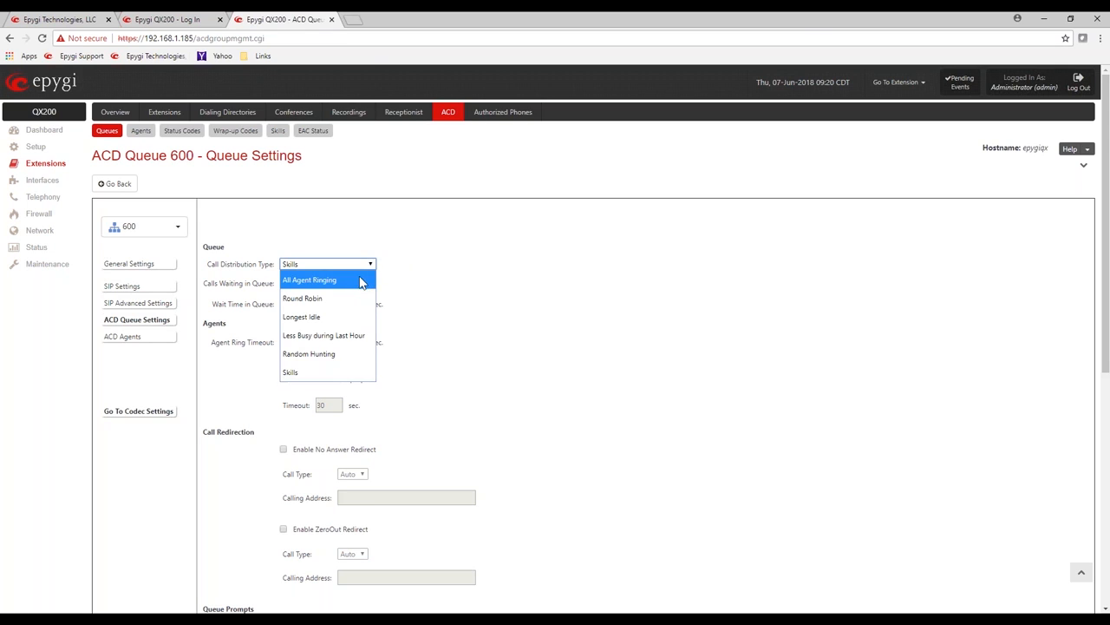
{"action": "left_click", "coordinate": [359, 279]}
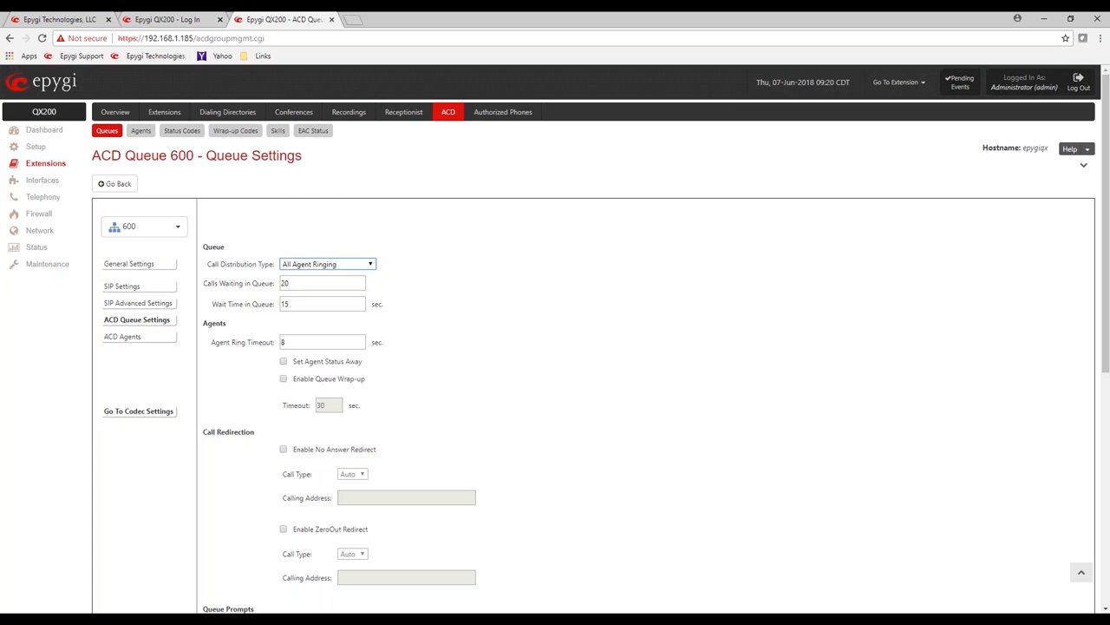
Step: Set Calls Waiting in Queue to 10
{"action": "left_click", "coordinate": [316, 282]}
{"action": "key", "text": "BackSpace"}
{"action": "key", "text": "BackSpace"}
{"action": "type", "text": "10"}
{"action": "left_click", "coordinate": [497, 261]}
{"action": "mouse_move", "coordinate": [201, 431]}
{"action": "left_mouse_down"}
{"action": "mouse_move", "coordinate": [272, 441]}
{"action": "mouse_move", "coordinate": [209, 430]}
{"action": "left_mouse_up"}
{"action": "left_click", "coordinate": [240, 303]}
Step: Set Wait Time in Queue to 600 seconds
{"action": "left_click_drag", "start_coordinate": [217, 303], "coordinate": [274, 303]}
{"action": "left_click", "coordinate": [301, 305]}
{"action": "double_click", "coordinate": [301, 305]}
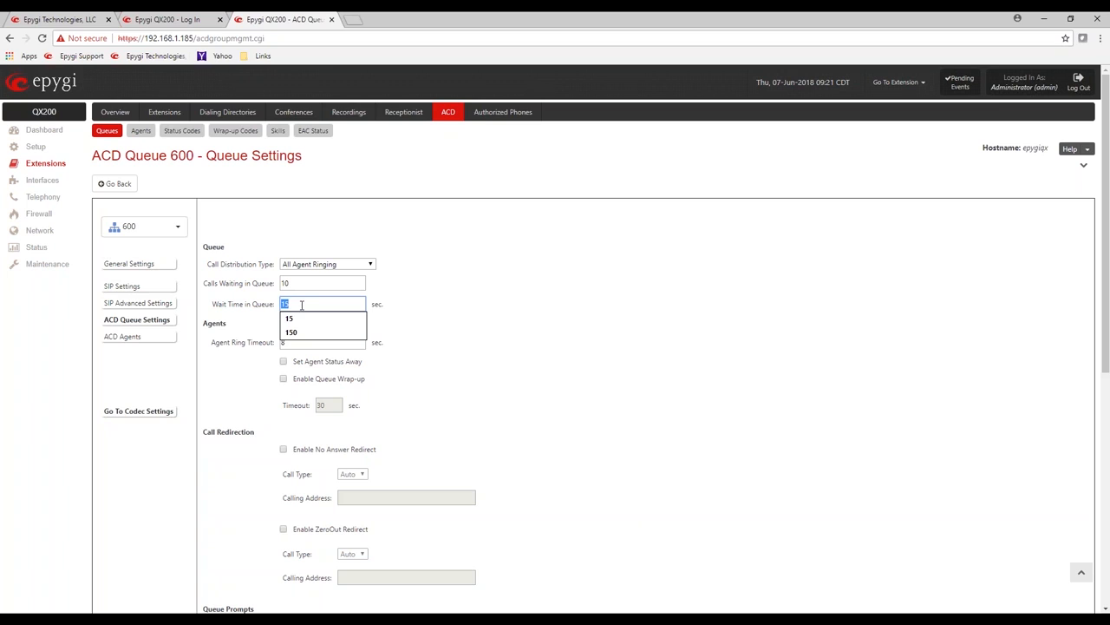
{"action": "type", "text": "20"}
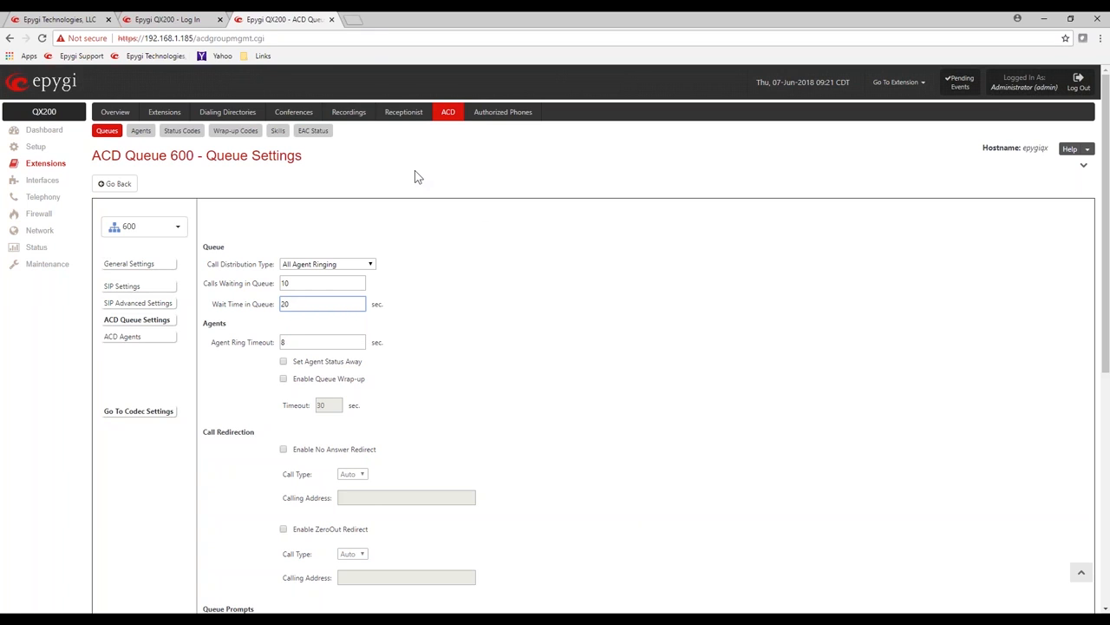
{"action": "left_click", "coordinate": [484, 280]}
{"action": "double_click", "coordinate": [299, 304]}
{"action": "type", "text": "600"}
{"action": "left_click", "coordinate": [501, 321]}
Step: Set Agent Ring Timeout to 15 seconds
{"action": "left_click_drag", "start_coordinate": [213, 349], "coordinate": [276, 350]}
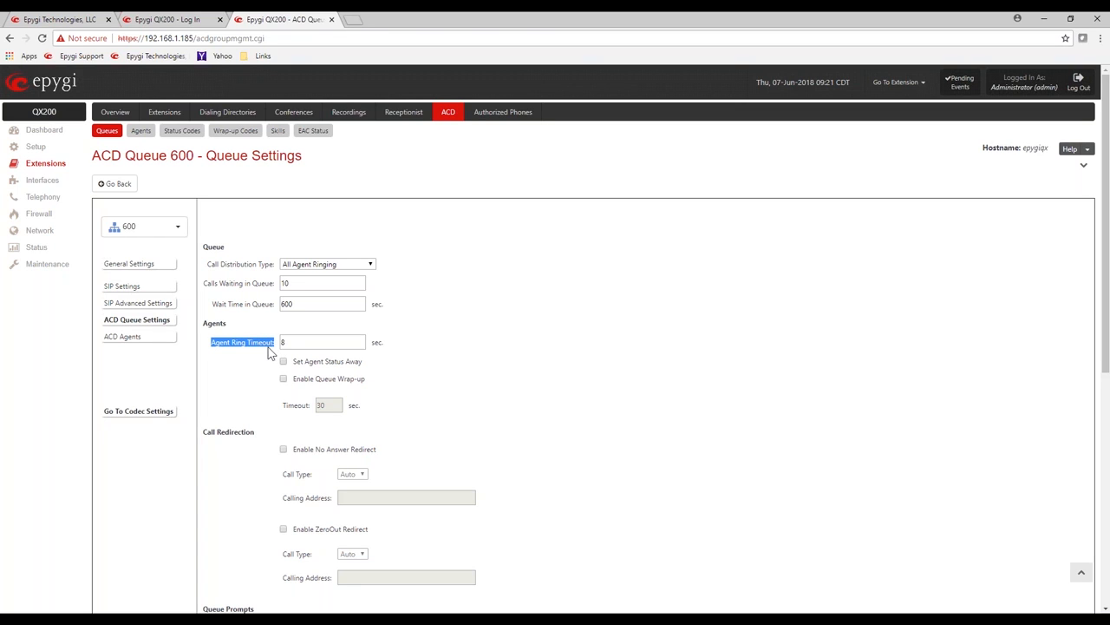
{"action": "left_click", "coordinate": [299, 341]}
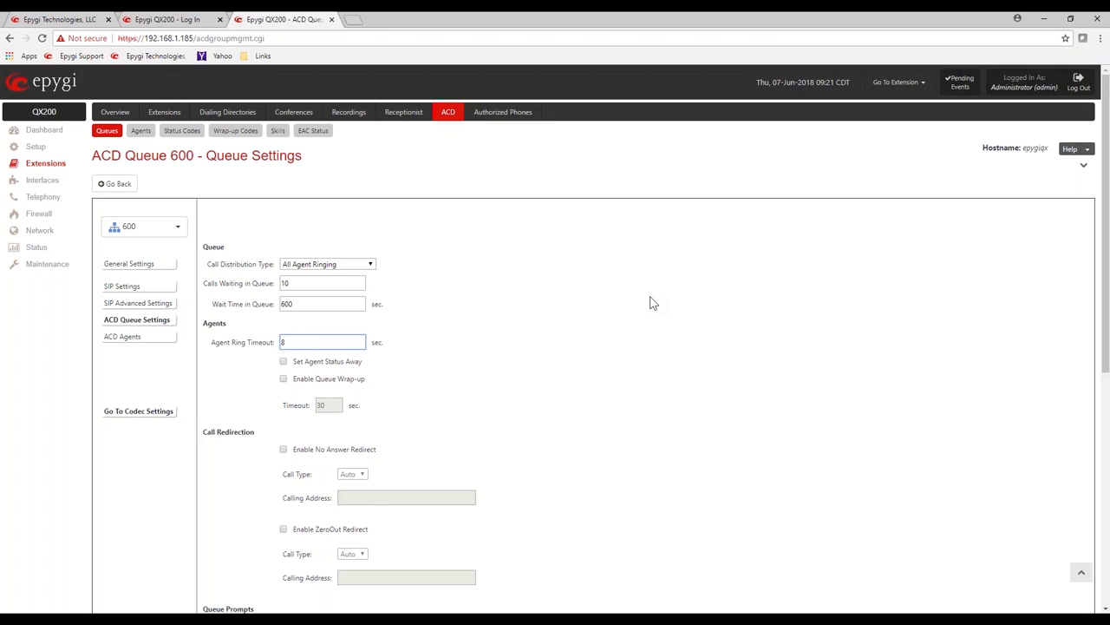
{"action": "type", "text": "15"}
{"action": "left_click", "coordinate": [556, 338]}
Step: Check Enable Queue Wrap-up and keep its Timeout at 30 seconds
{"action": "left_click_drag", "start_coordinate": [361, 361], "coordinate": [292, 363]}
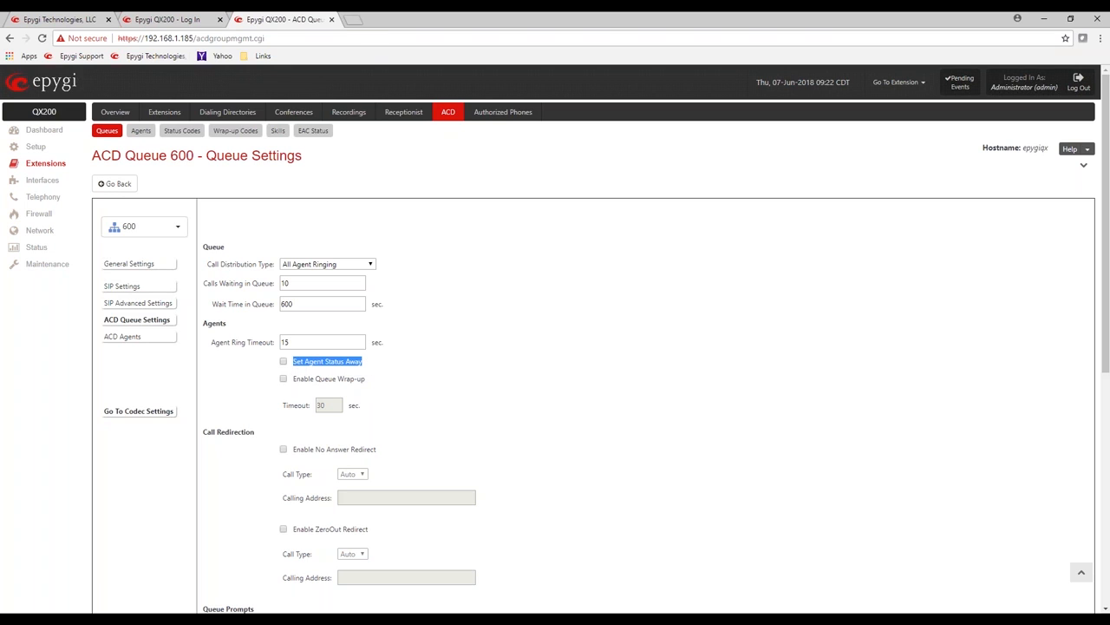
{"action": "left_click", "coordinate": [478, 374]}
{"action": "left_click_drag", "start_coordinate": [367, 365], "coordinate": [296, 364]}
{"action": "left_click", "coordinate": [419, 380]}
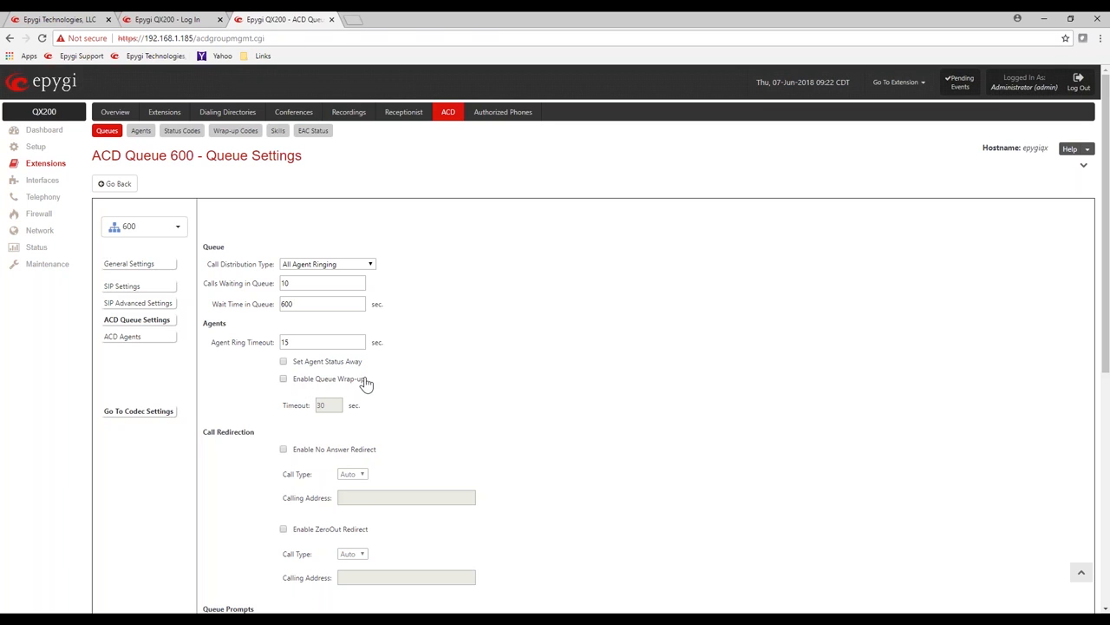
{"action": "left_click_drag", "start_coordinate": [373, 382], "coordinate": [284, 382]}
{"action": "left_click", "coordinate": [282, 380]}
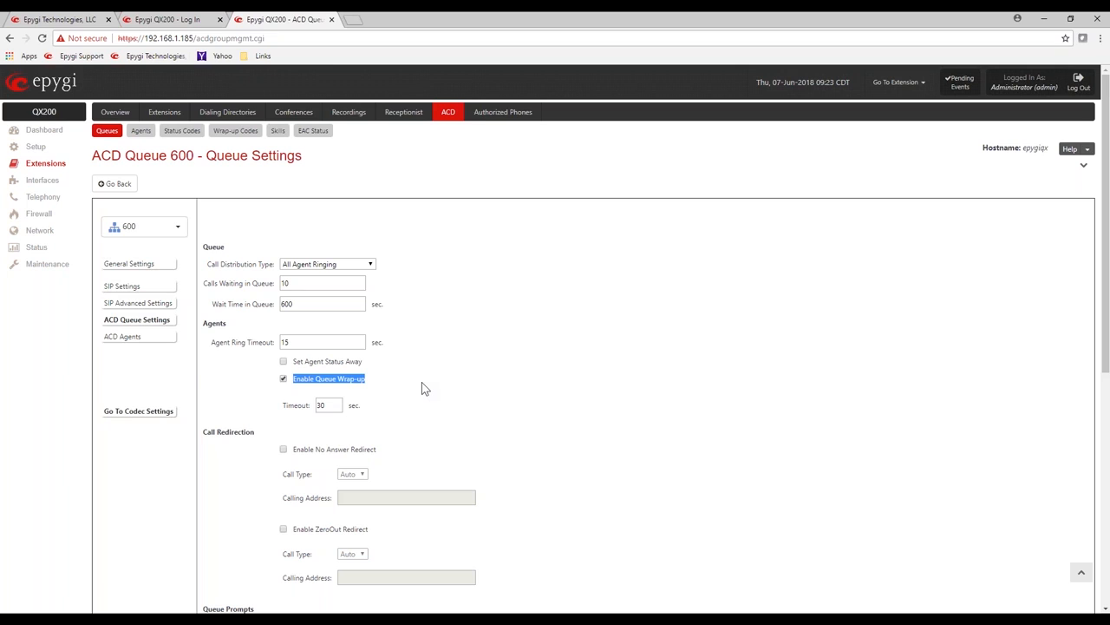
{"action": "left_click", "coordinate": [453, 373]}
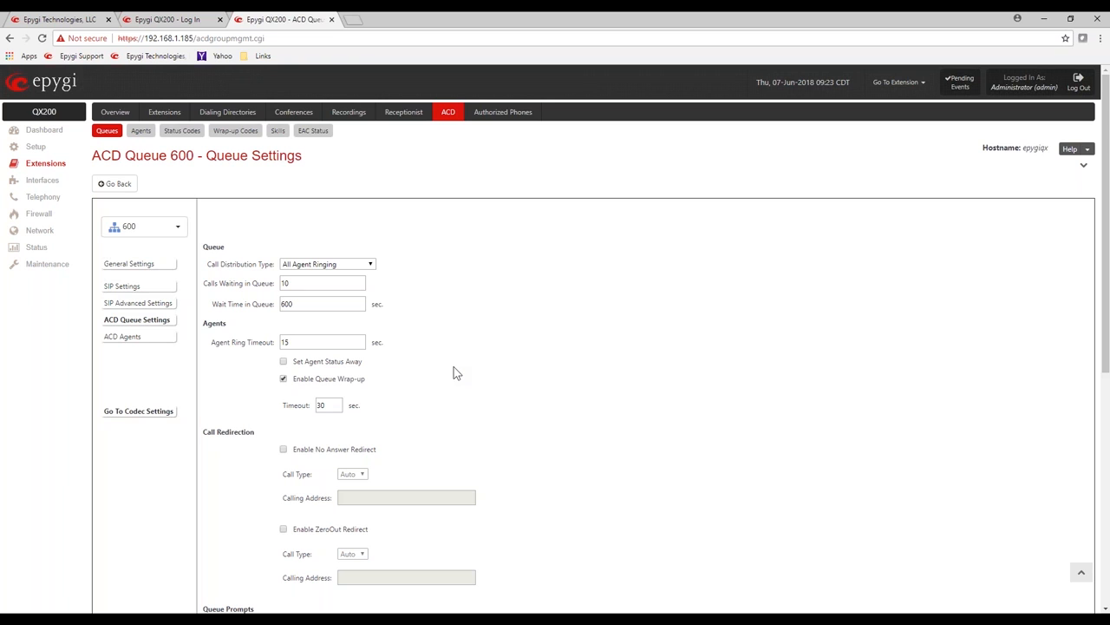
Step: Enable No Answer Redirect with Call Type PBX and Calling Address 101
{"action": "scroll", "coordinate": [455, 375], "scroll_direction": "down", "scroll_amount": 3}
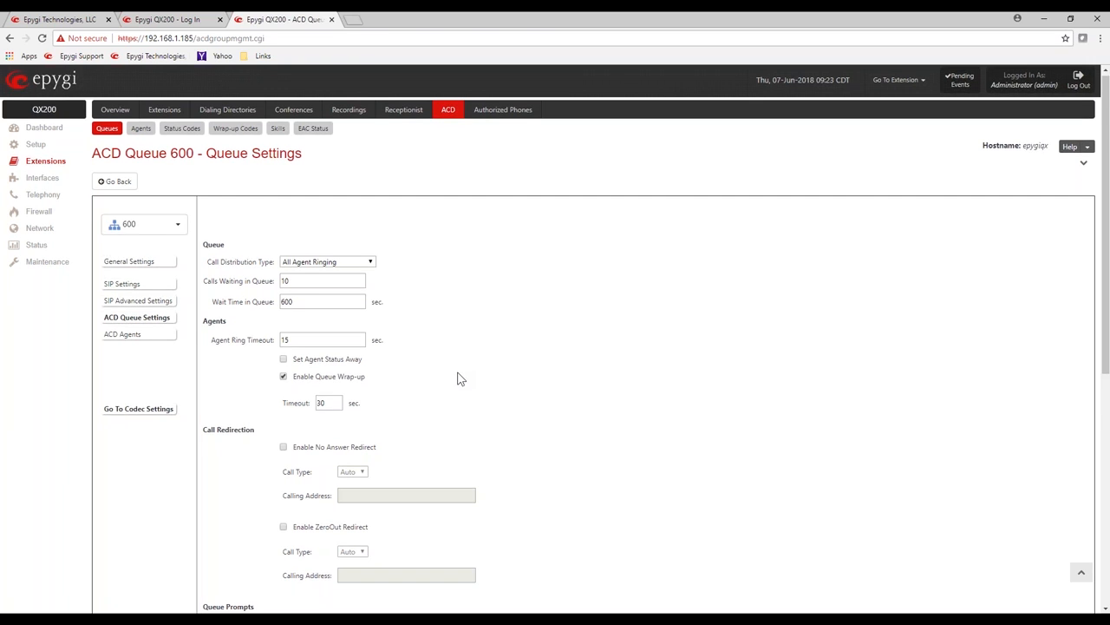
{"action": "scroll", "coordinate": [460, 379], "scroll_direction": "down", "scroll_amount": 1}
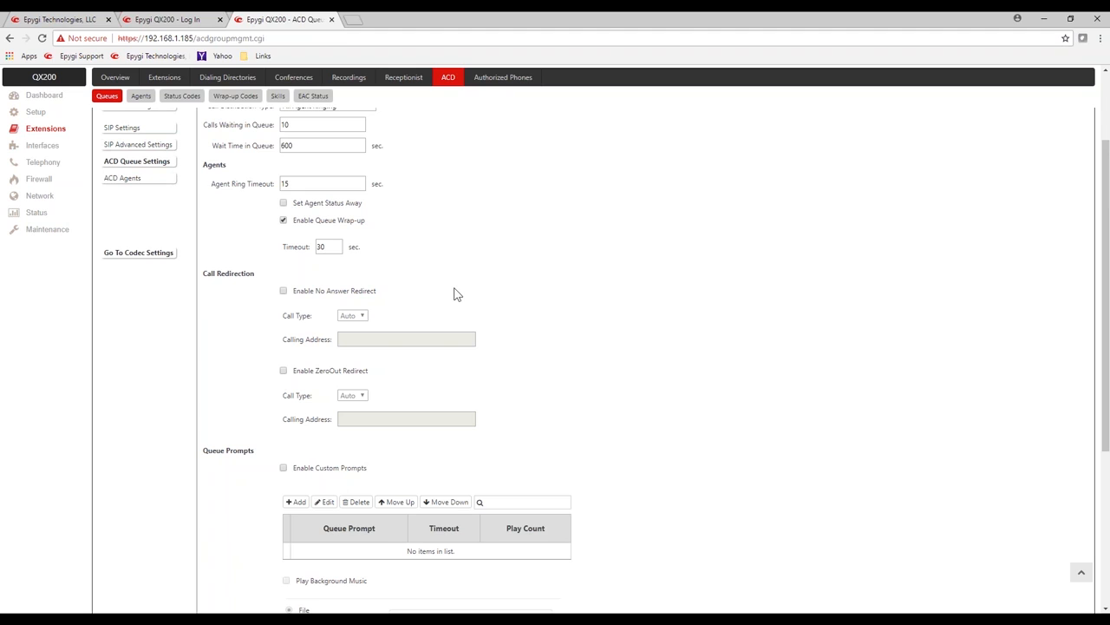
{"action": "left_click", "coordinate": [284, 292]}
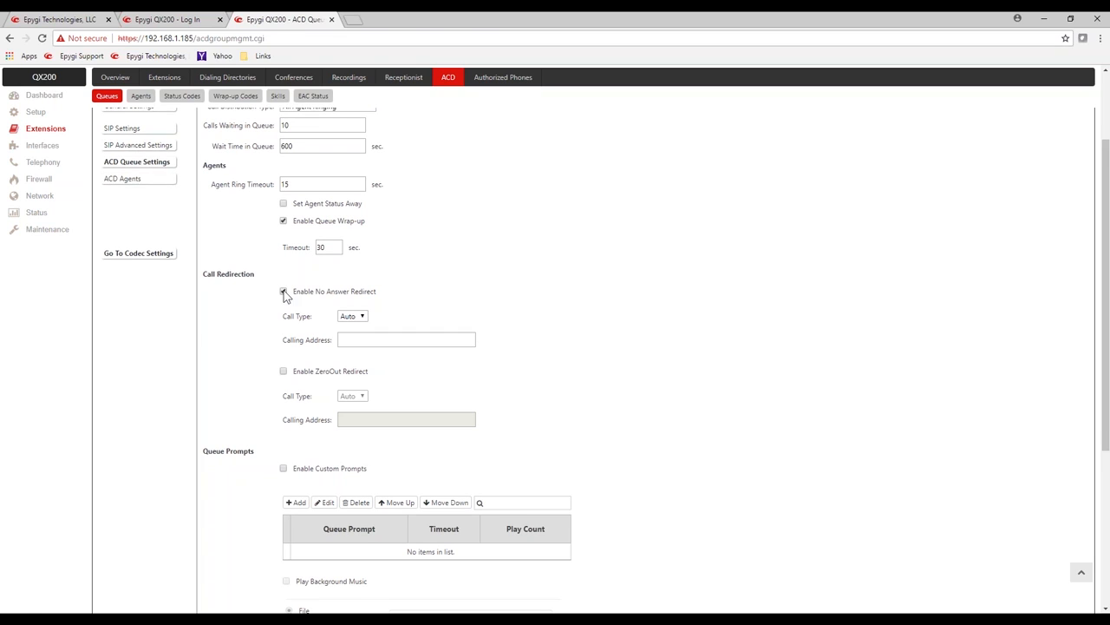
{"action": "scroll", "coordinate": [286, 297], "scroll_direction": "up", "scroll_amount": 1}
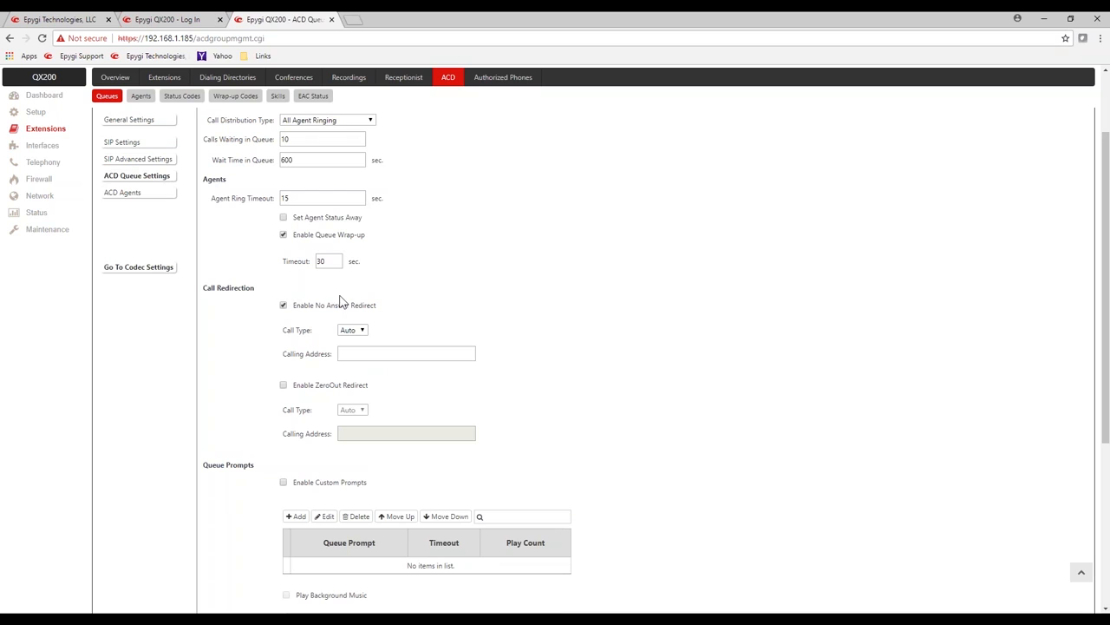
{"action": "left_click", "coordinate": [359, 330]}
{"action": "left_click", "coordinate": [351, 346]}
{"action": "left_click", "coordinate": [358, 353]}
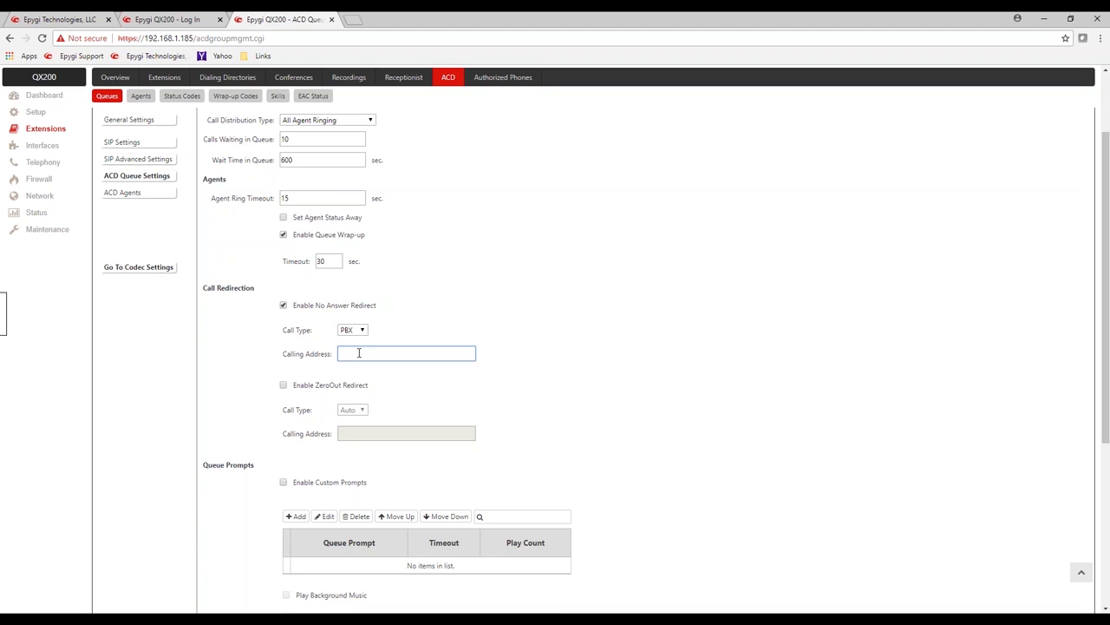
{"action": "type", "text": "101"}
{"action": "left_click", "coordinate": [603, 352]}
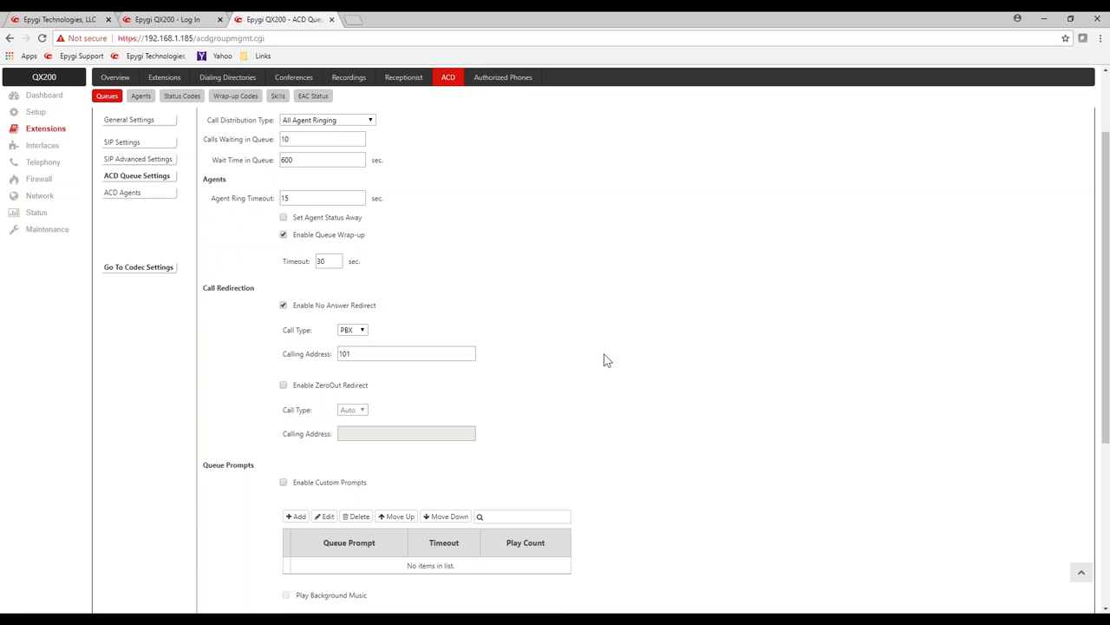
Step: Enable ZeroOut Redirect with Call Type PBX and Calling Address 101
{"action": "left_click", "coordinate": [284, 386]}
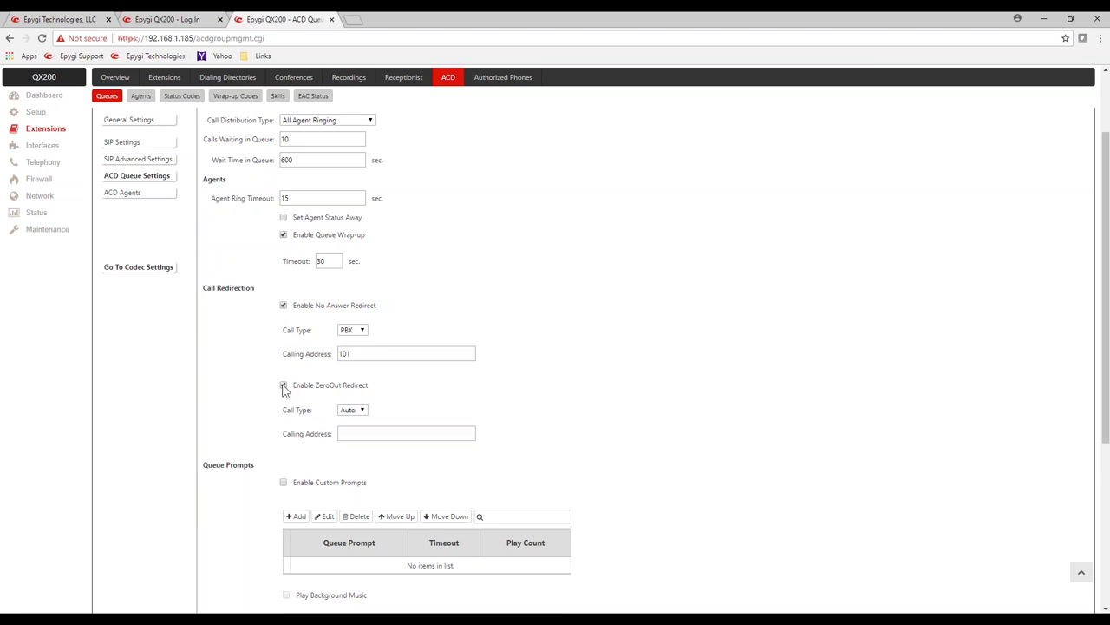
{"action": "left_click", "coordinate": [363, 411]}
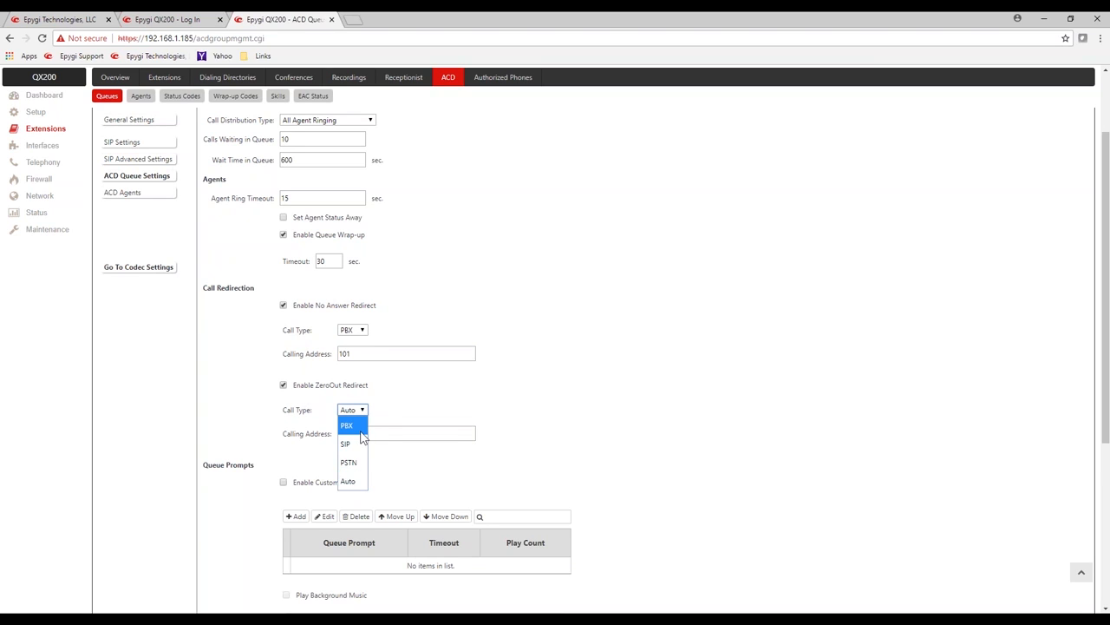
{"action": "left_click", "coordinate": [363, 426]}
{"action": "left_click", "coordinate": [368, 431]}
{"action": "type", "text": "101"}
{"action": "left_click", "coordinate": [508, 384]}
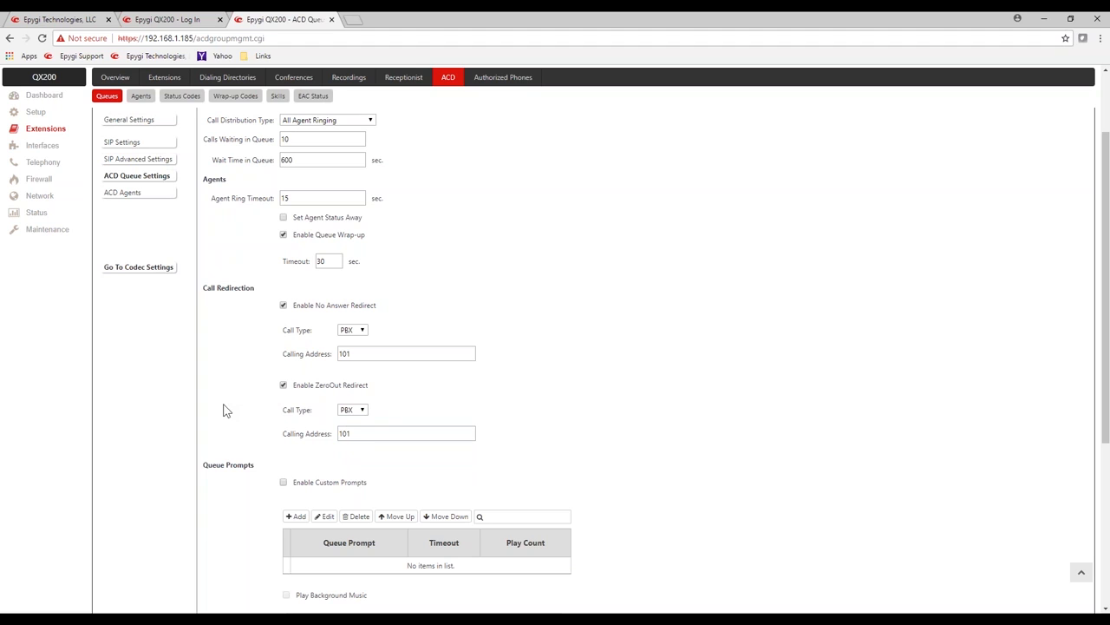
Step: Save queue 600's settings
{"action": "scroll", "coordinate": [224, 404], "scroll_direction": "down", "scroll_amount": 2}
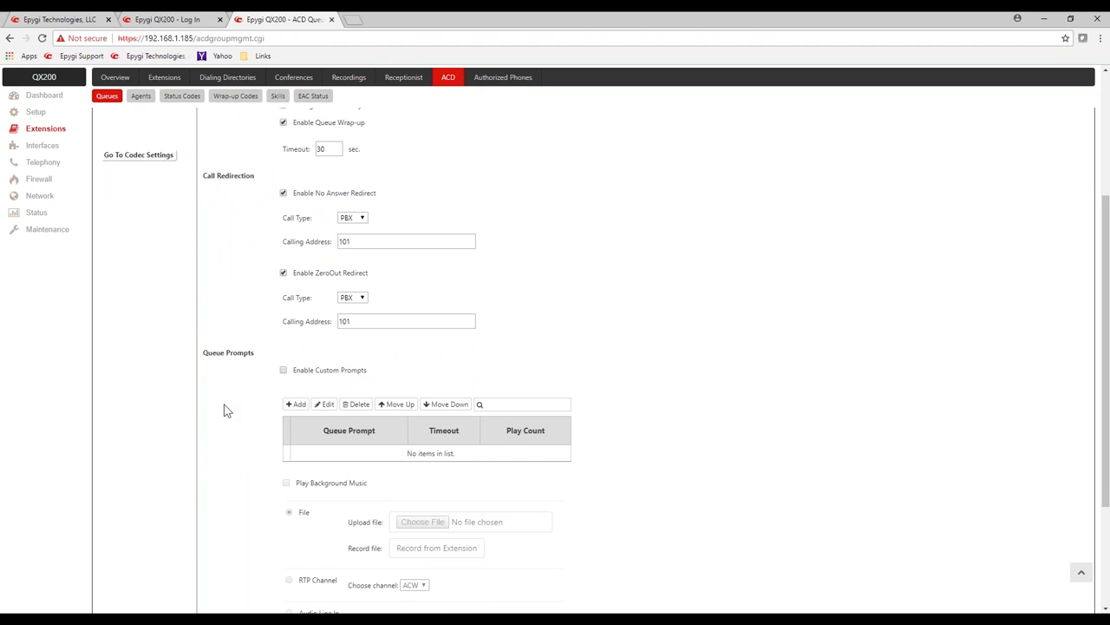
{"action": "scroll", "coordinate": [224, 409], "scroll_direction": "down", "scroll_amount": 3}
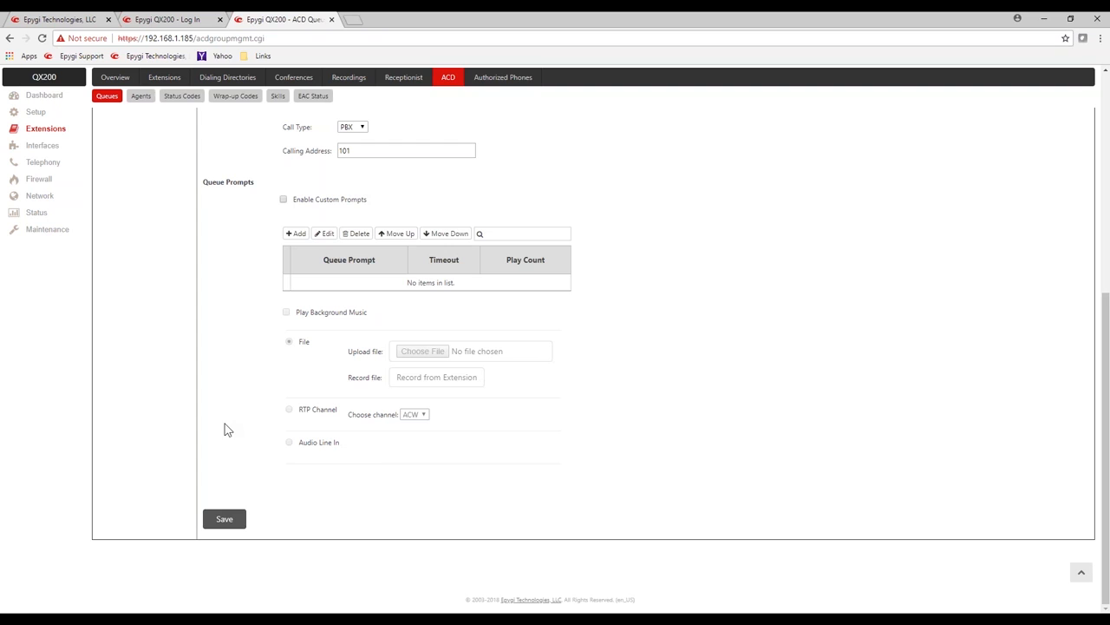
{"action": "left_click", "coordinate": [215, 517]}
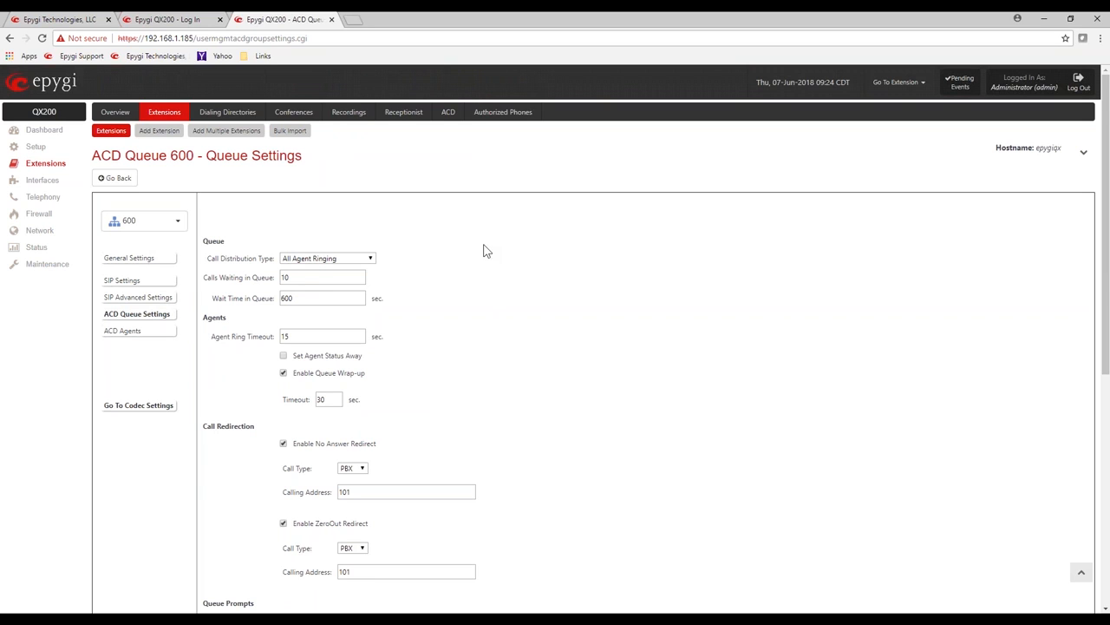
Step: Add a new entry under Queue Prompts
{"action": "scroll", "coordinate": [540, 319], "scroll_direction": "down", "scroll_amount": 2}
{"action": "scroll", "coordinate": [541, 319], "scroll_direction": "down", "scroll_amount": 3}
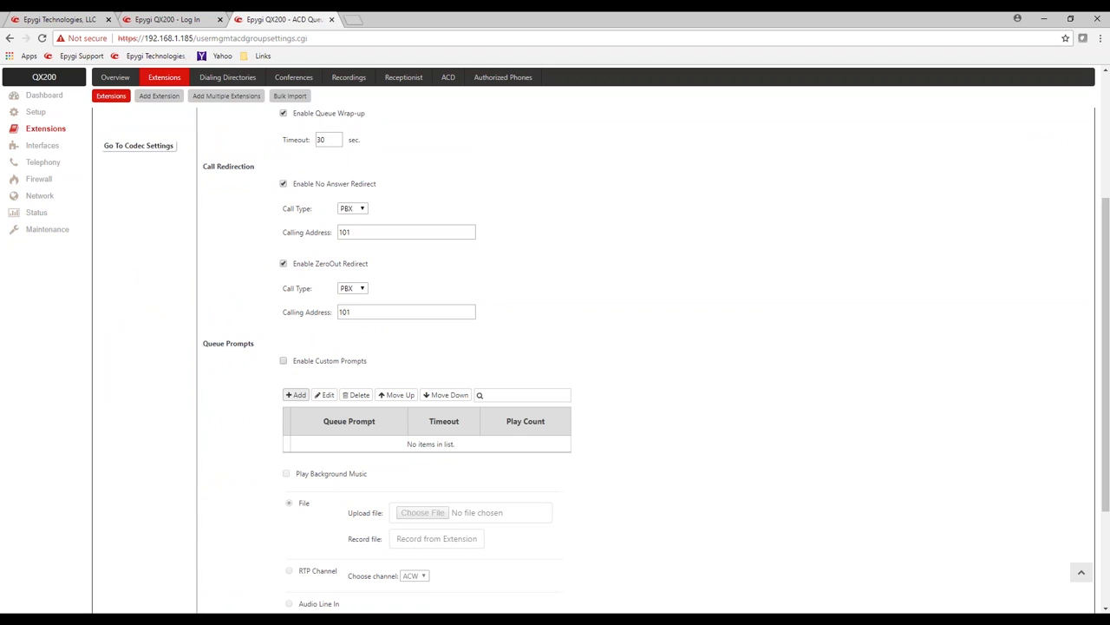
{"action": "left_click", "coordinate": [297, 396]}
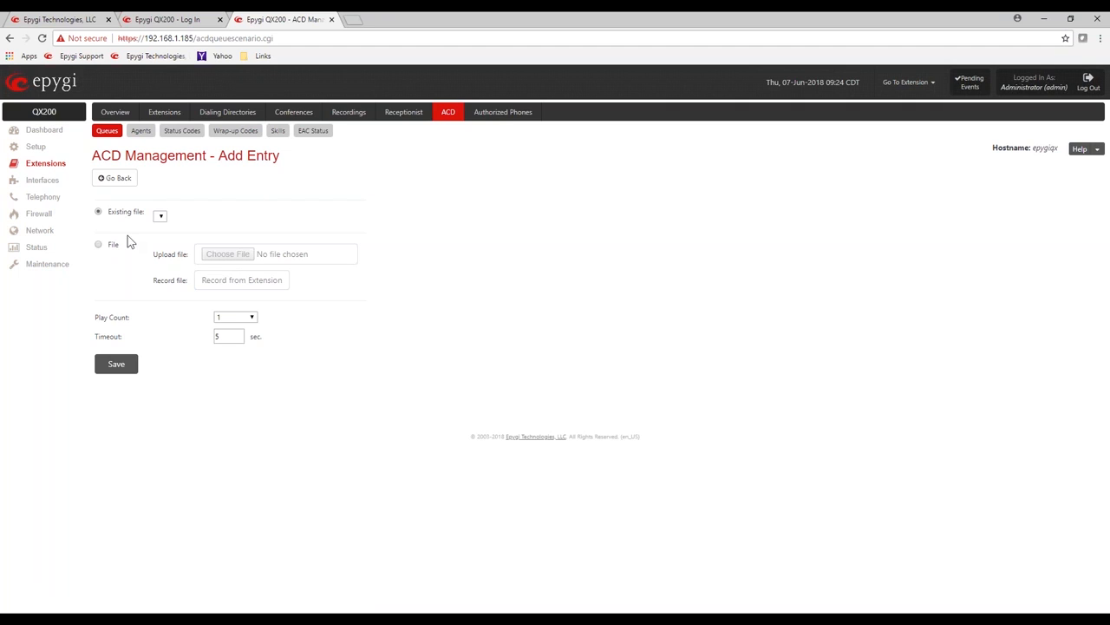
Step: Upload acd_600_welcome.wav as the prompt file, set Timeout to 10, and save the entry
{"action": "left_click", "coordinate": [98, 245]}
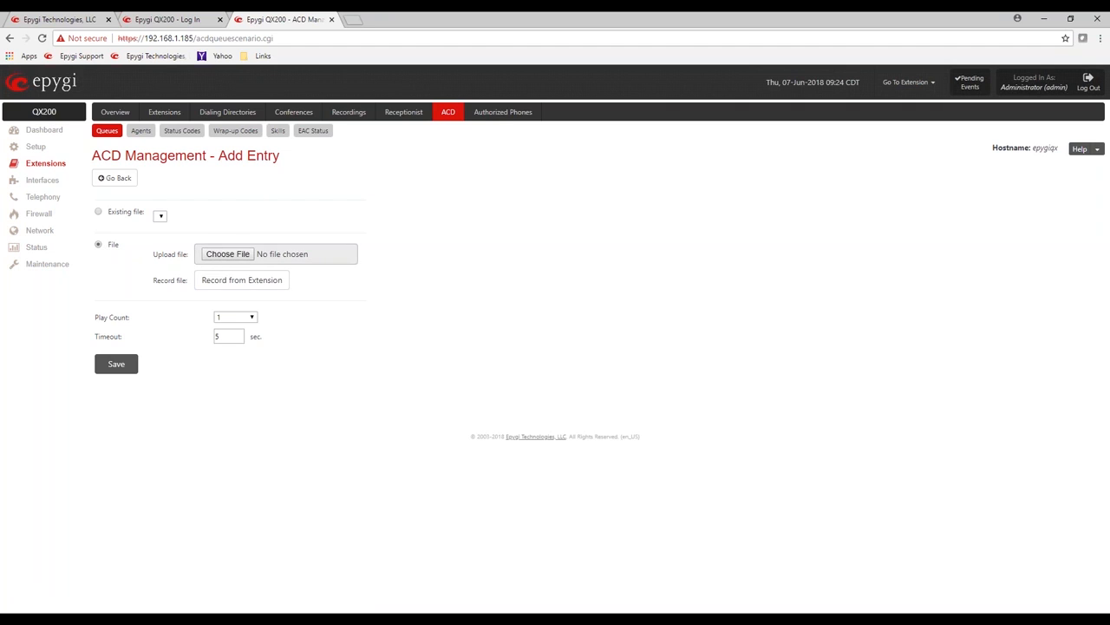
{"action": "left_click", "coordinate": [222, 257]}
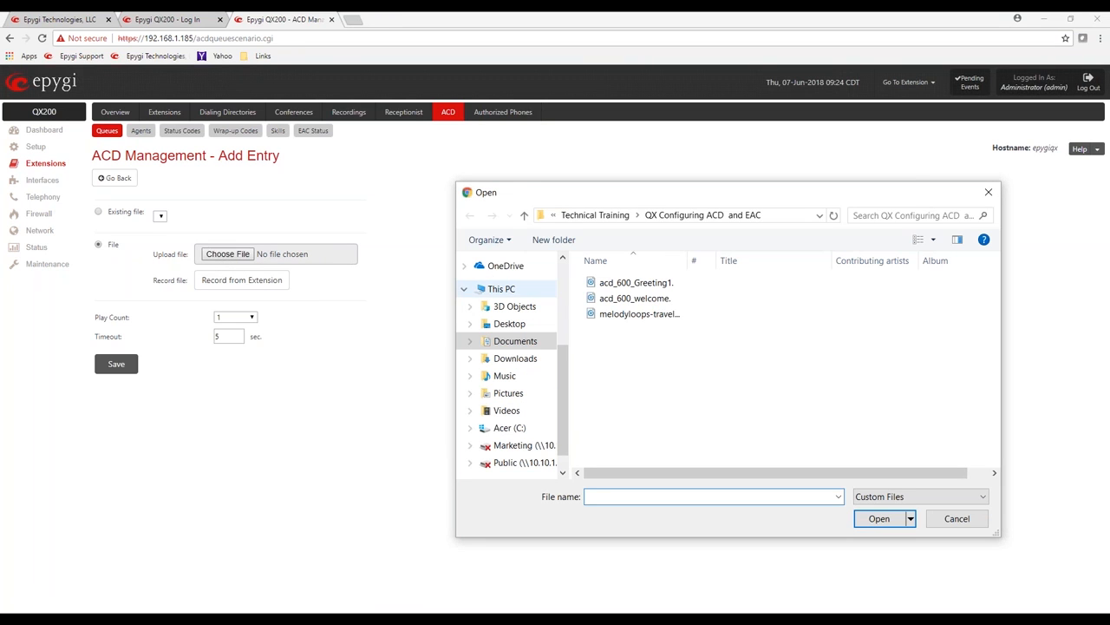
{"action": "left_click", "coordinate": [655, 299]}
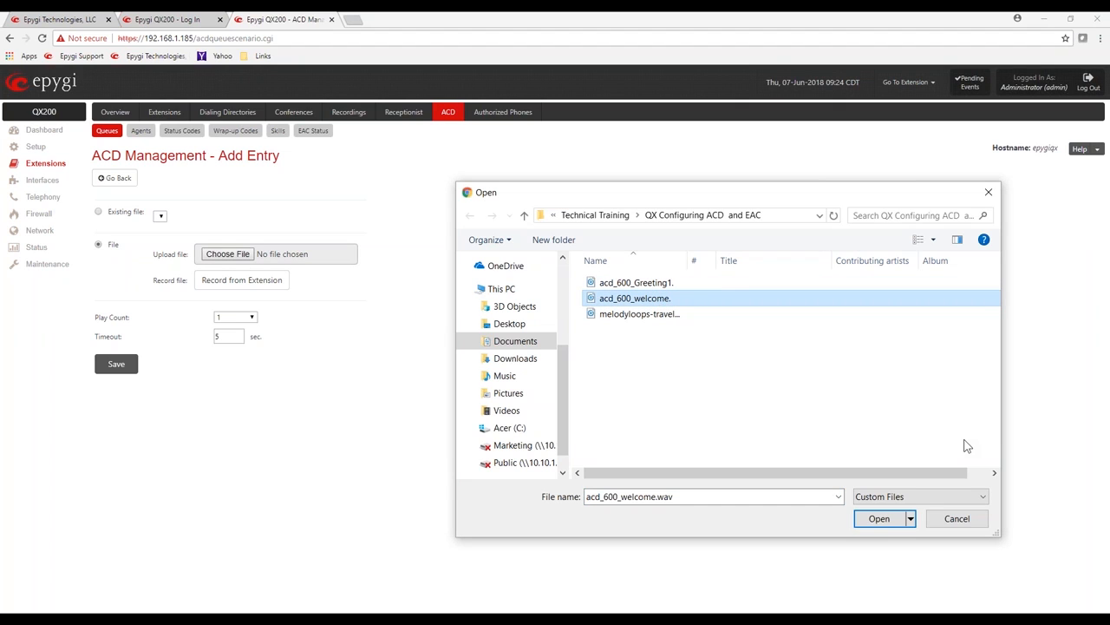
{"action": "left_click", "coordinate": [870, 519]}
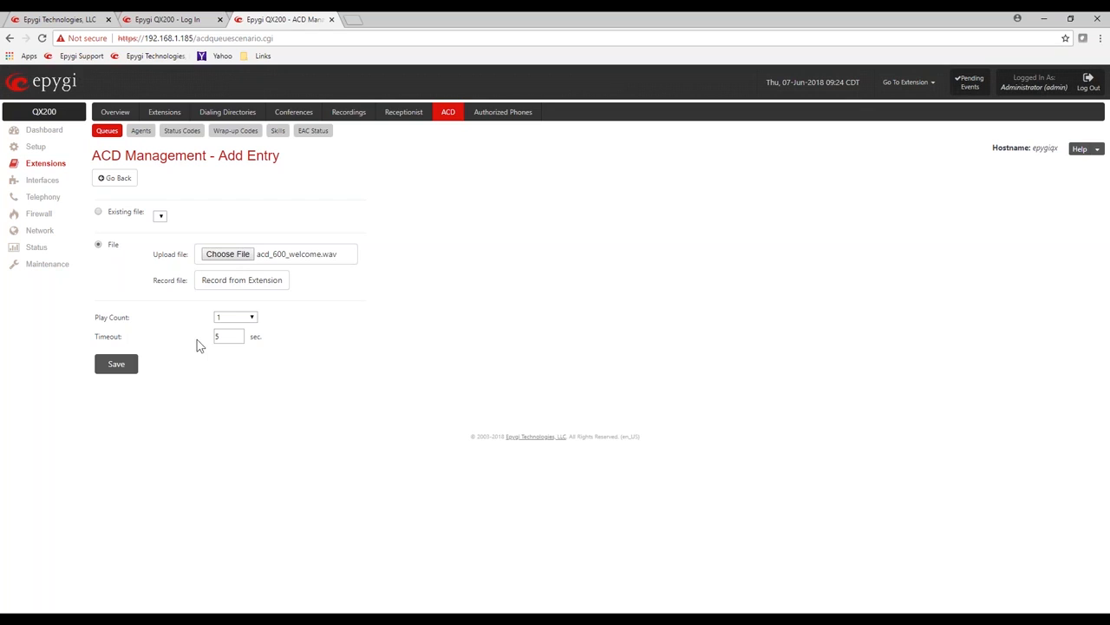
{"action": "double_click", "coordinate": [224, 337]}
{"action": "type", "text": "10"}
{"action": "left_click", "coordinate": [122, 366]}
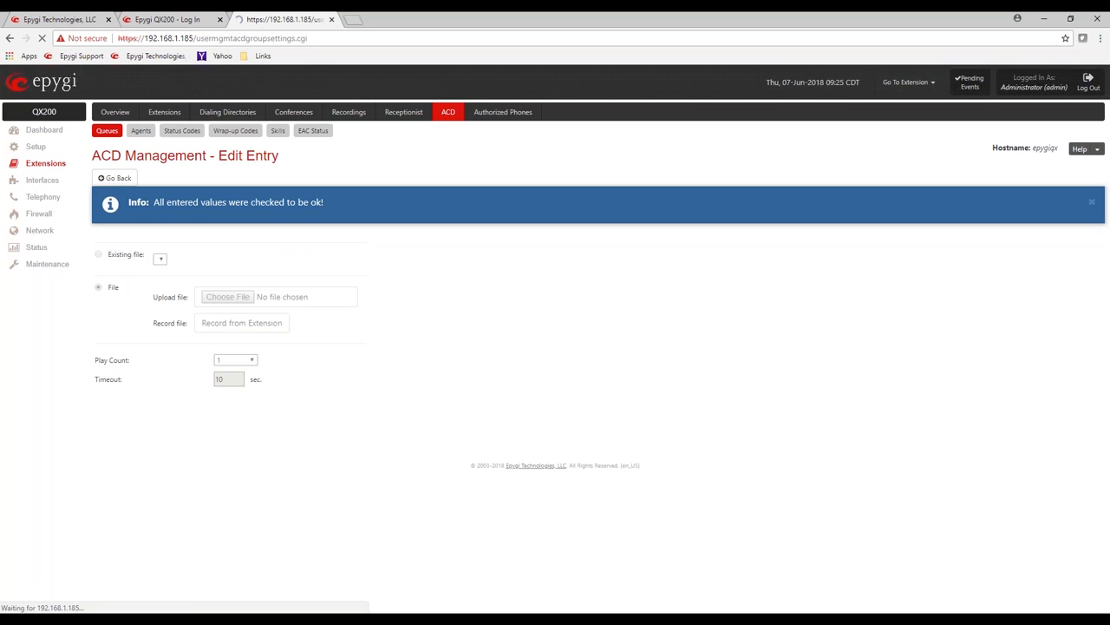
Step: Scroll to the Queue Prompts table to confirm acd_600_welcome.wav with 10 seconds, play count 1
{"action": "scroll", "coordinate": [235, 419], "scroll_direction": "down", "scroll_amount": 5}
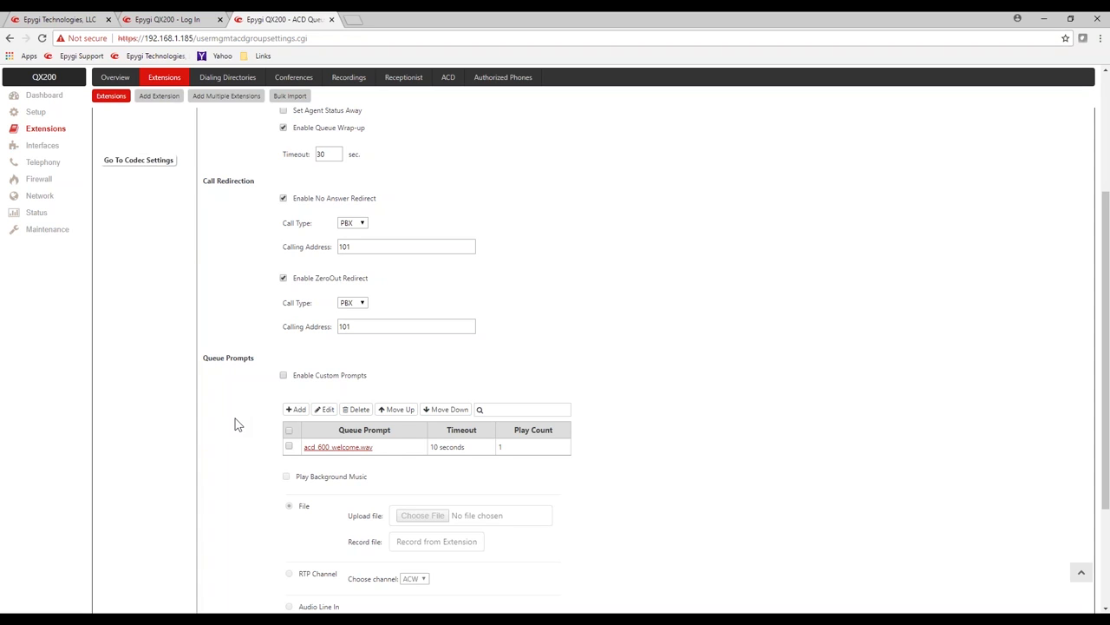
Step: Add a queue prompt from acd_600_Greeting1.wav with Play Count 3 and save it
{"action": "left_click", "coordinate": [296, 409]}
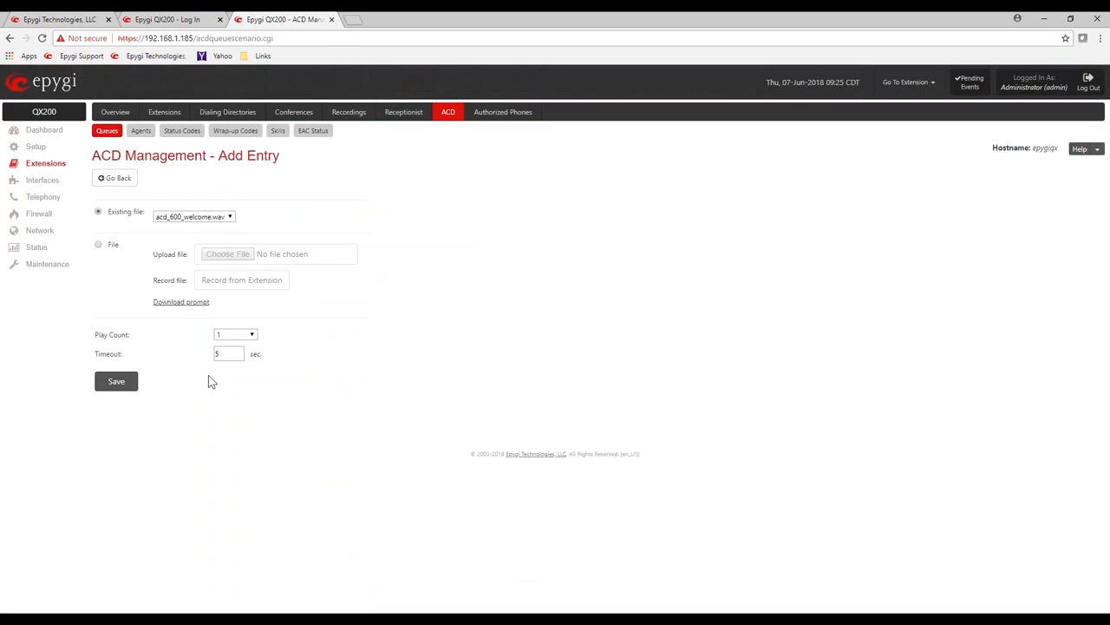
{"action": "left_click", "coordinate": [98, 246]}
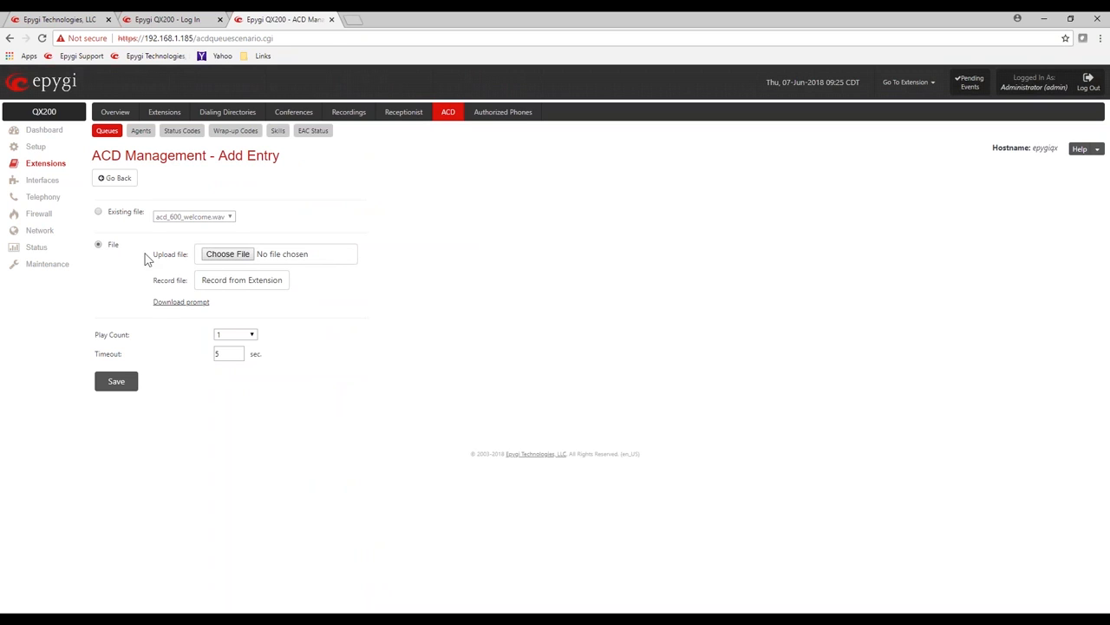
{"action": "left_click", "coordinate": [227, 255]}
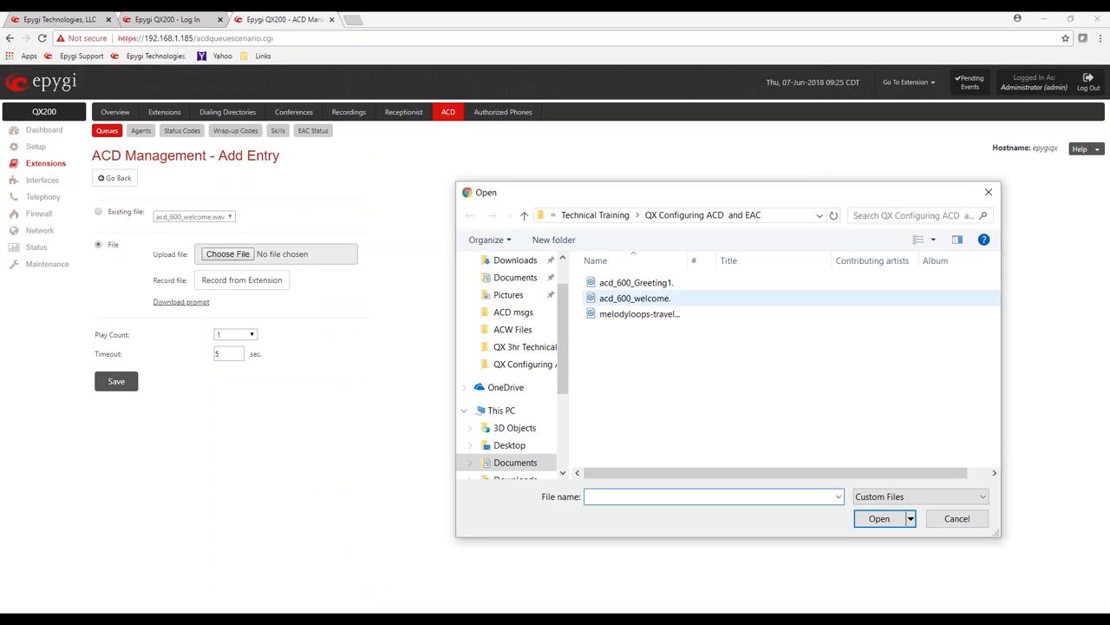
{"action": "left_click", "coordinate": [664, 284]}
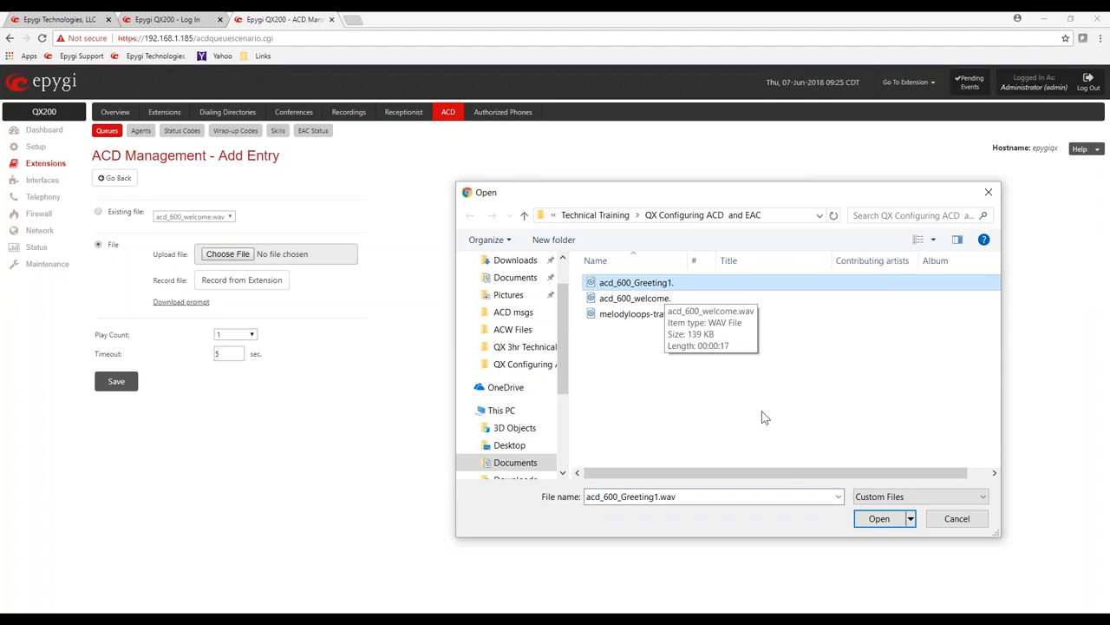
{"action": "left_click", "coordinate": [879, 518]}
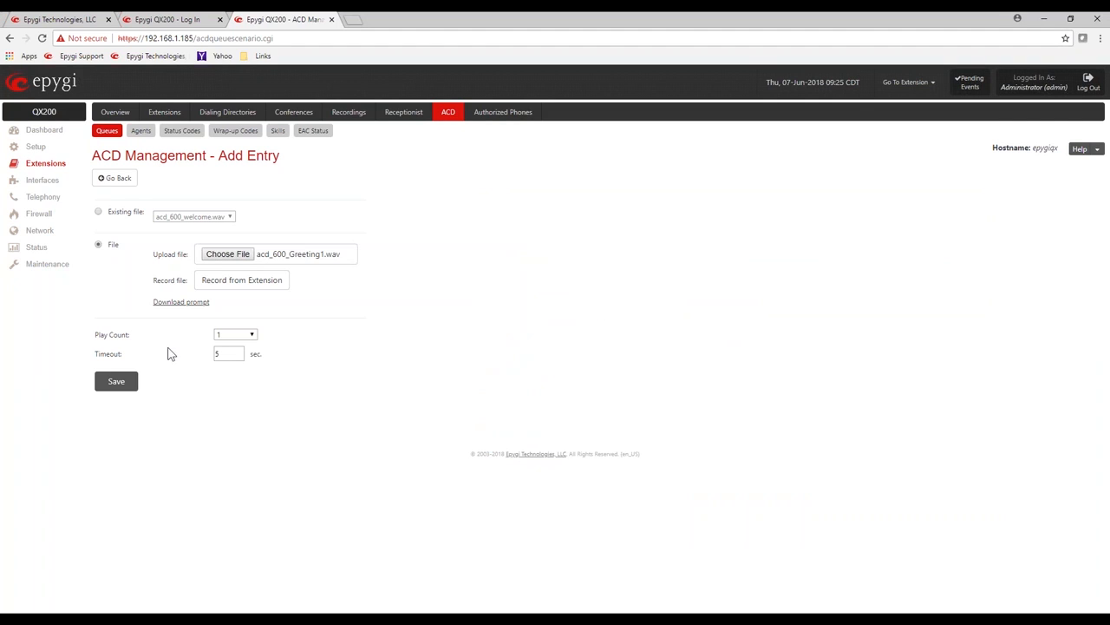
{"action": "left_click", "coordinate": [260, 334]}
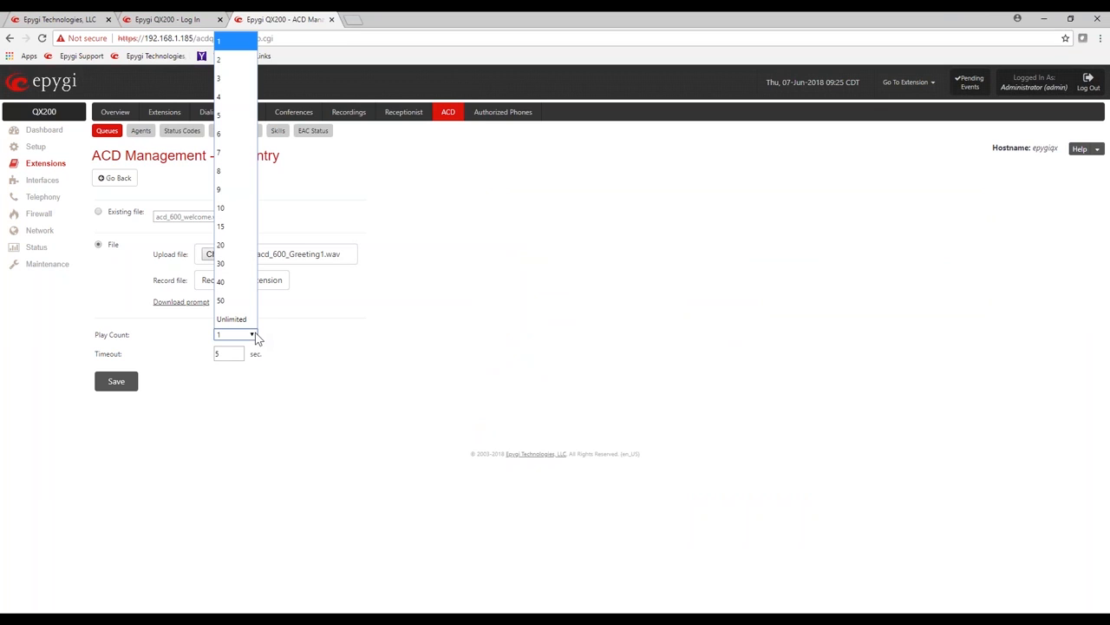
{"action": "left_click", "coordinate": [224, 80]}
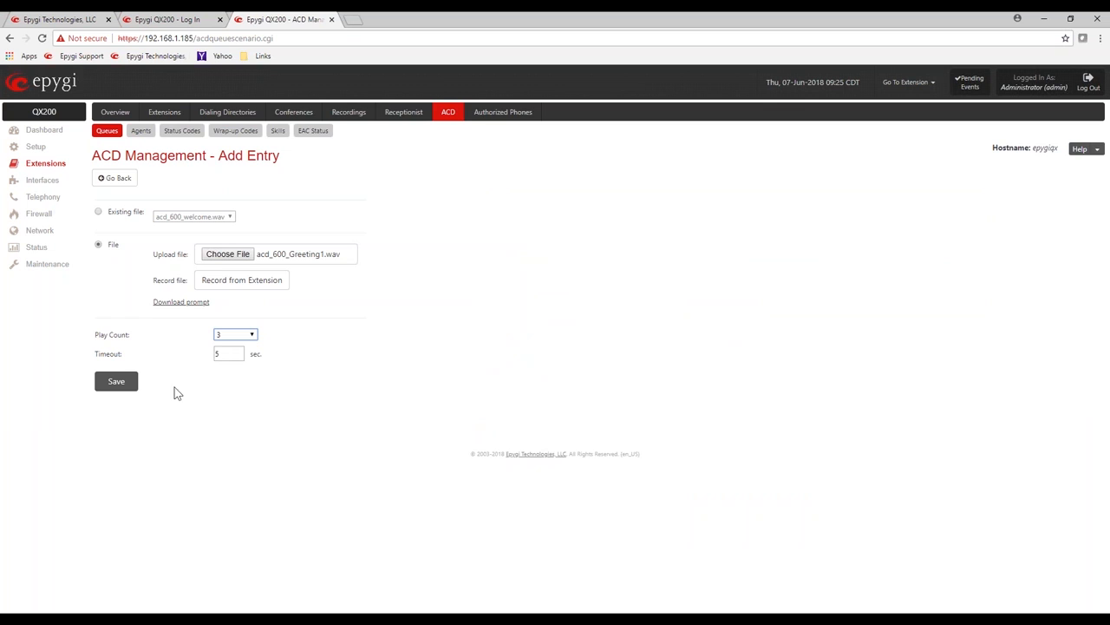
{"action": "left_click", "coordinate": [118, 383]}
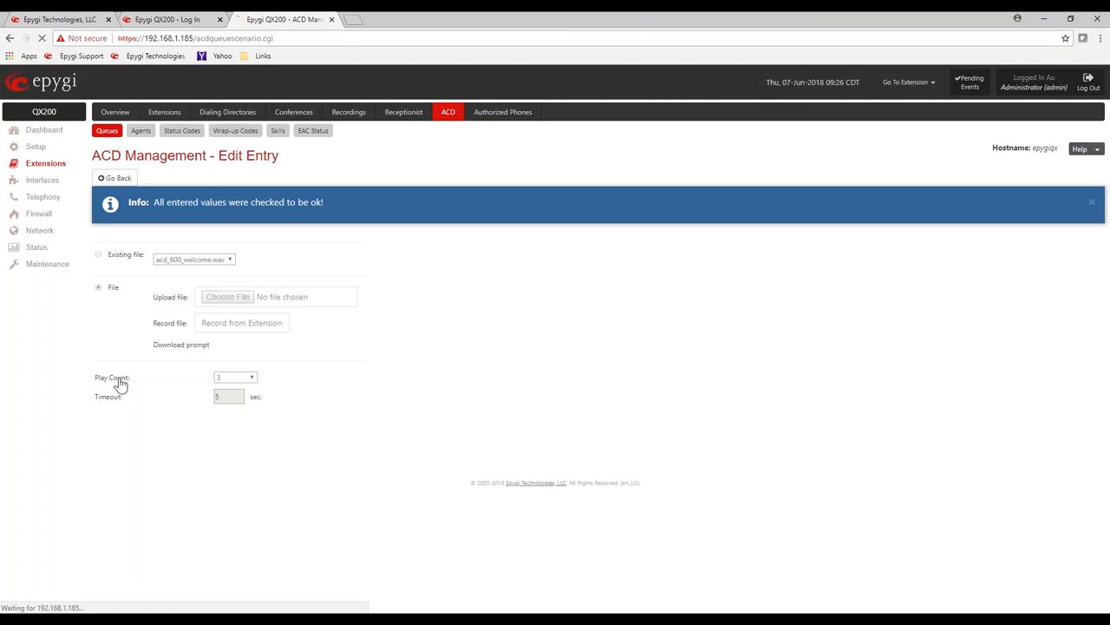
Step: Check Enable Custom Prompts for queue 600
{"action": "scroll", "coordinate": [195, 395], "scroll_direction": "down", "scroll_amount": 2}
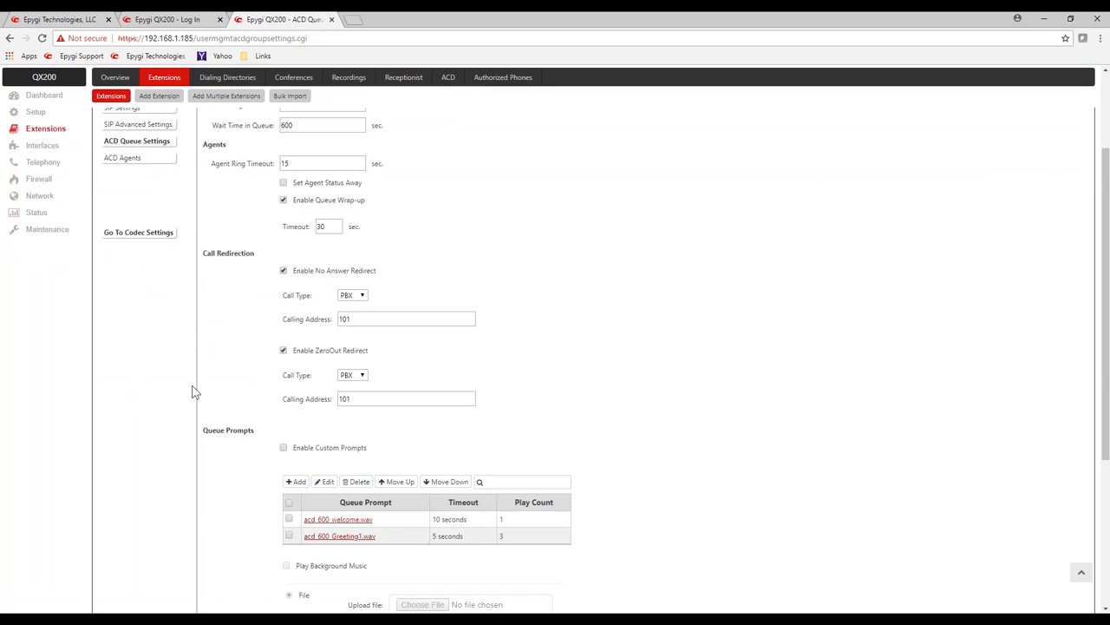
{"action": "scroll", "coordinate": [245, 384], "scroll_direction": "down", "scroll_amount": 1}
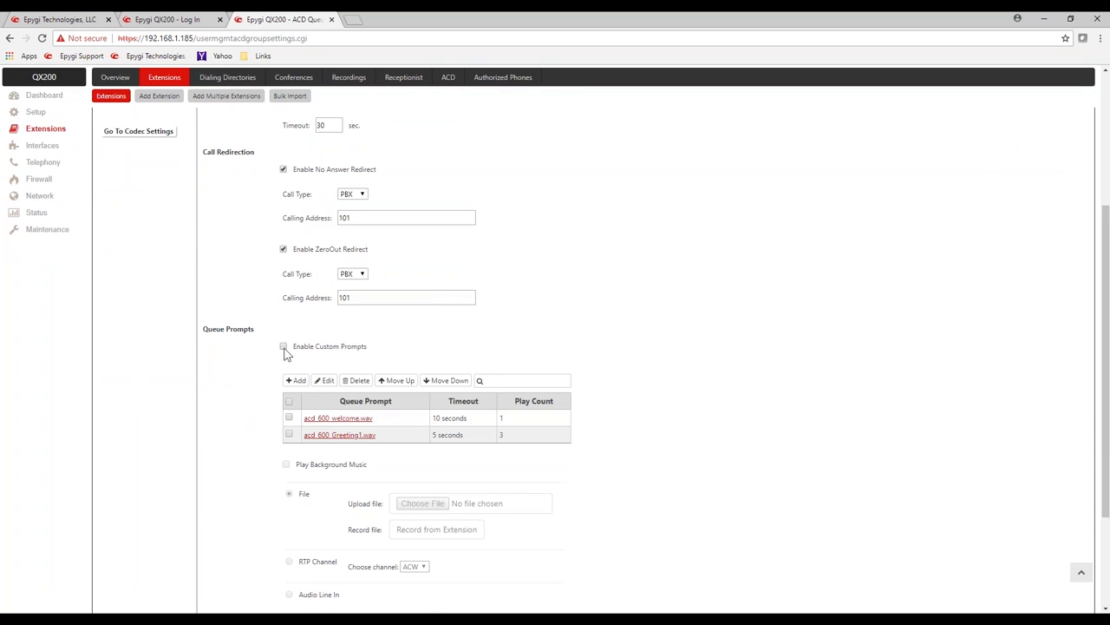
{"action": "scroll", "coordinate": [276, 441], "scroll_direction": "down", "scroll_amount": 1}
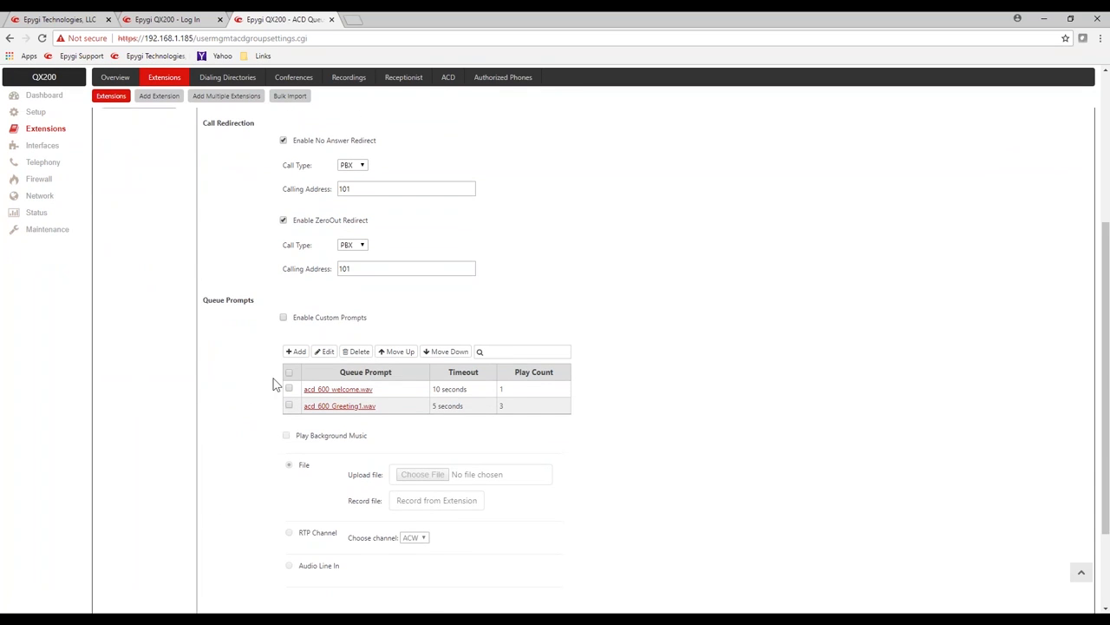
{"action": "left_click", "coordinate": [284, 317]}
Step: Turn on background music from the file melodyloops-travel-dreams.mp3 and save the queue settings
{"action": "left_click", "coordinate": [287, 436]}
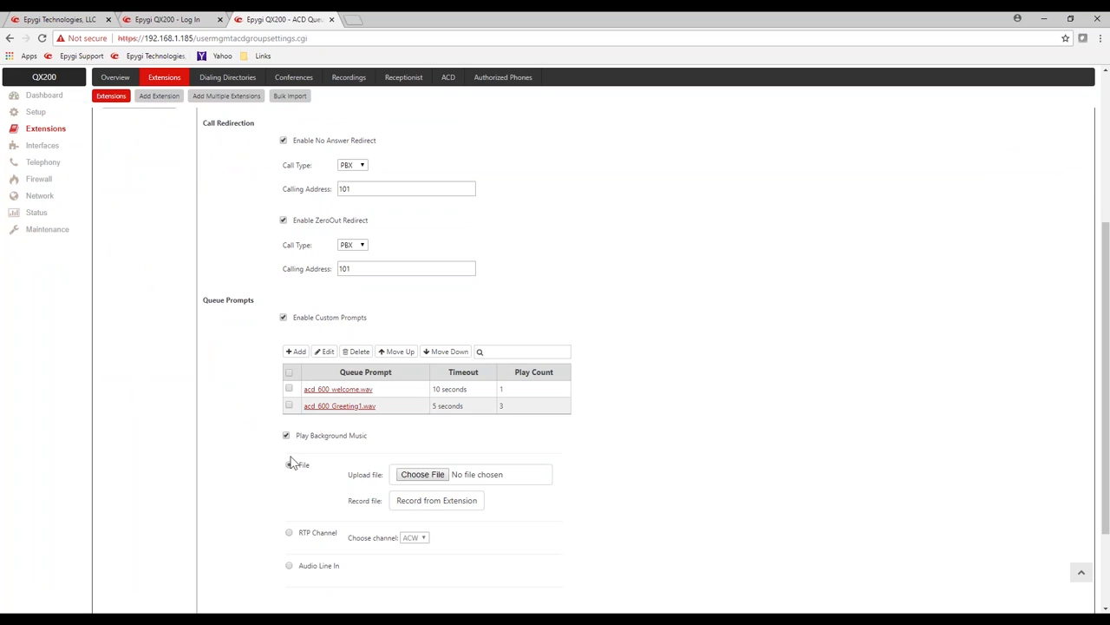
{"action": "left_click", "coordinate": [290, 464]}
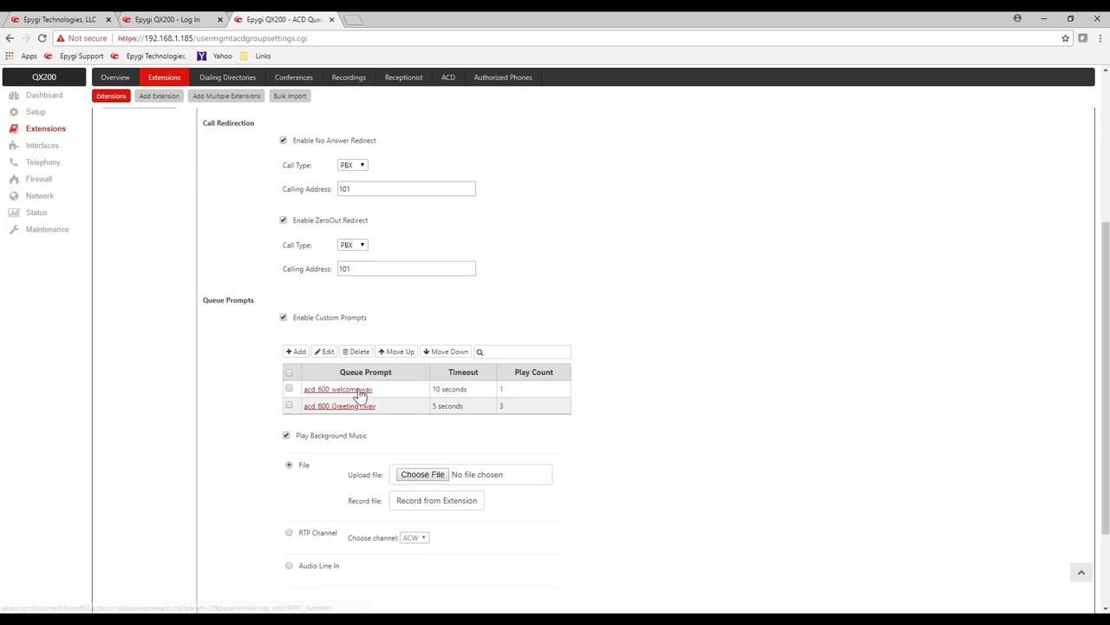
{"action": "left_click", "coordinate": [438, 475]}
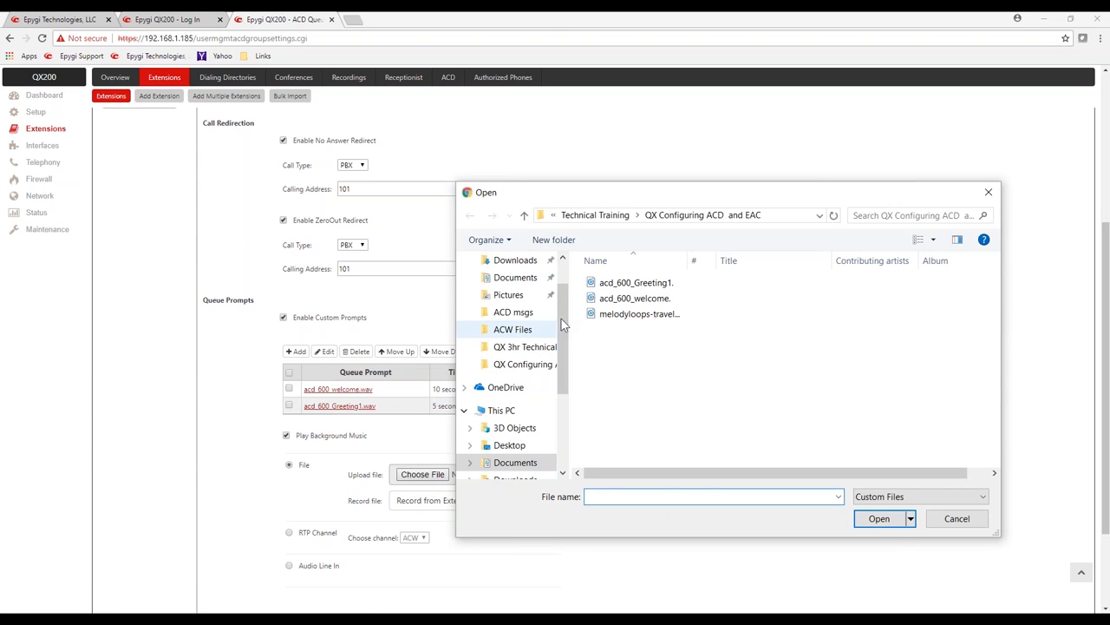
{"action": "left_click", "coordinate": [616, 314]}
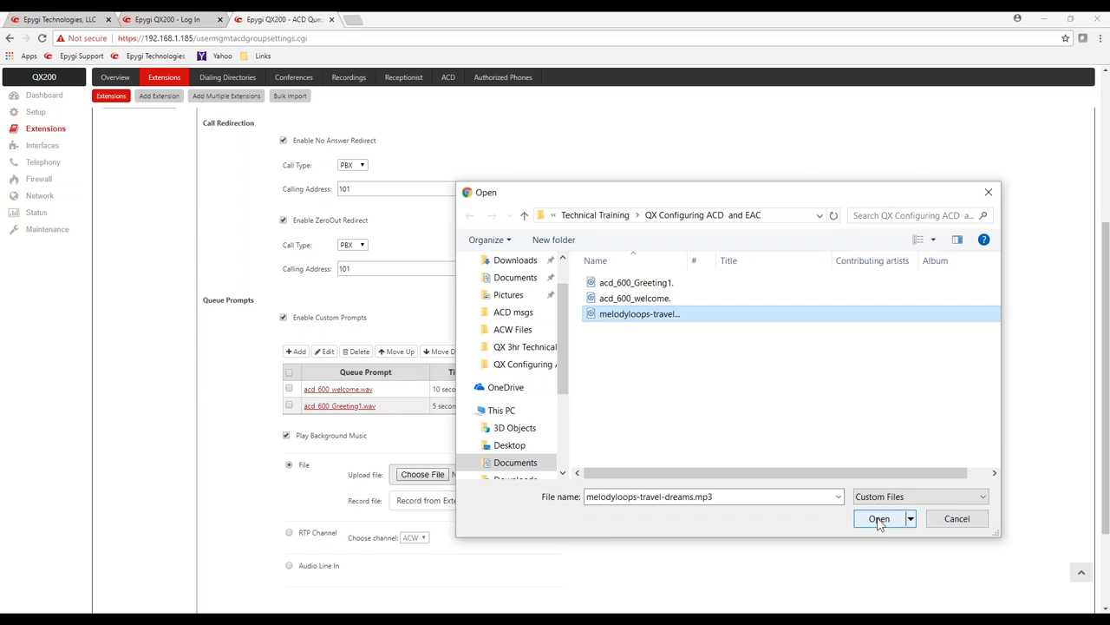
{"action": "left_click", "coordinate": [911, 517]}
{"action": "scroll", "coordinate": [180, 399], "scroll_direction": "down", "scroll_amount": 2}
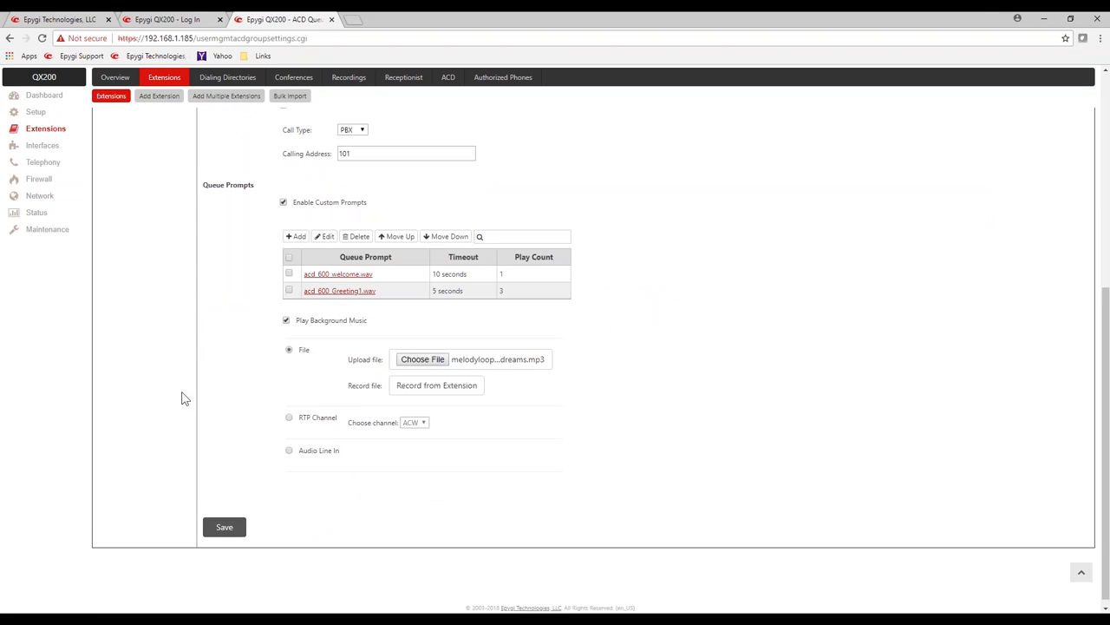
{"action": "left_click", "coordinate": [229, 521]}
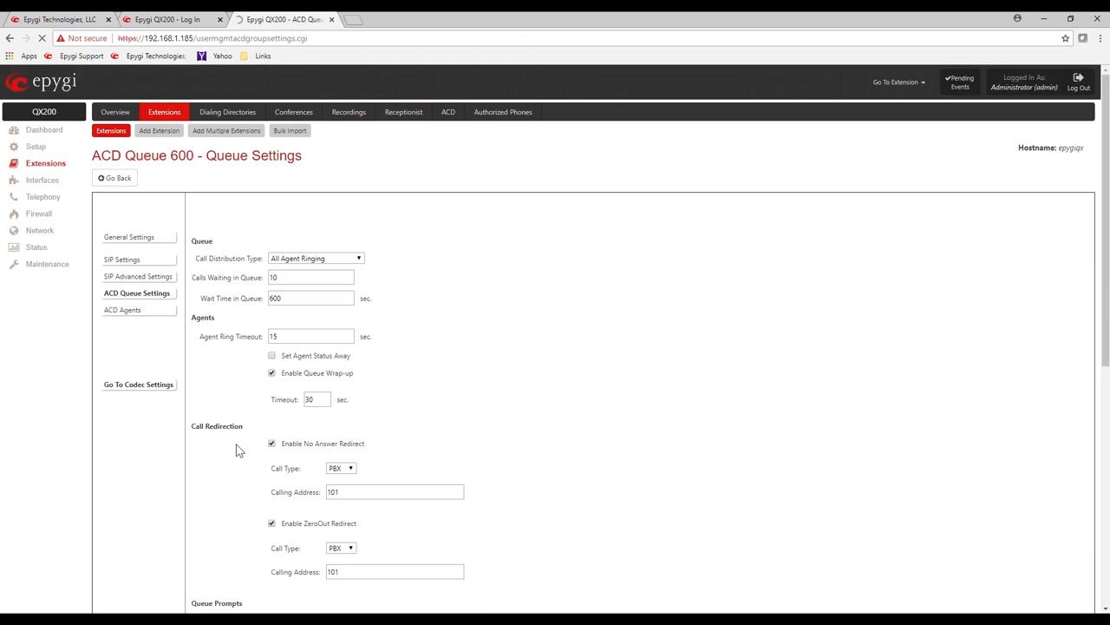
Step: Create a new ACD queue named Support on extension 601
{"action": "left_click", "coordinate": [122, 179]}
{"action": "left_click", "coordinate": [108, 204]}
{"action": "left_click", "coordinate": [164, 202]}
{"action": "left_click", "coordinate": [173, 219]}
{"action": "left_click", "coordinate": [166, 223]}
{"action": "type", "text": "601"}
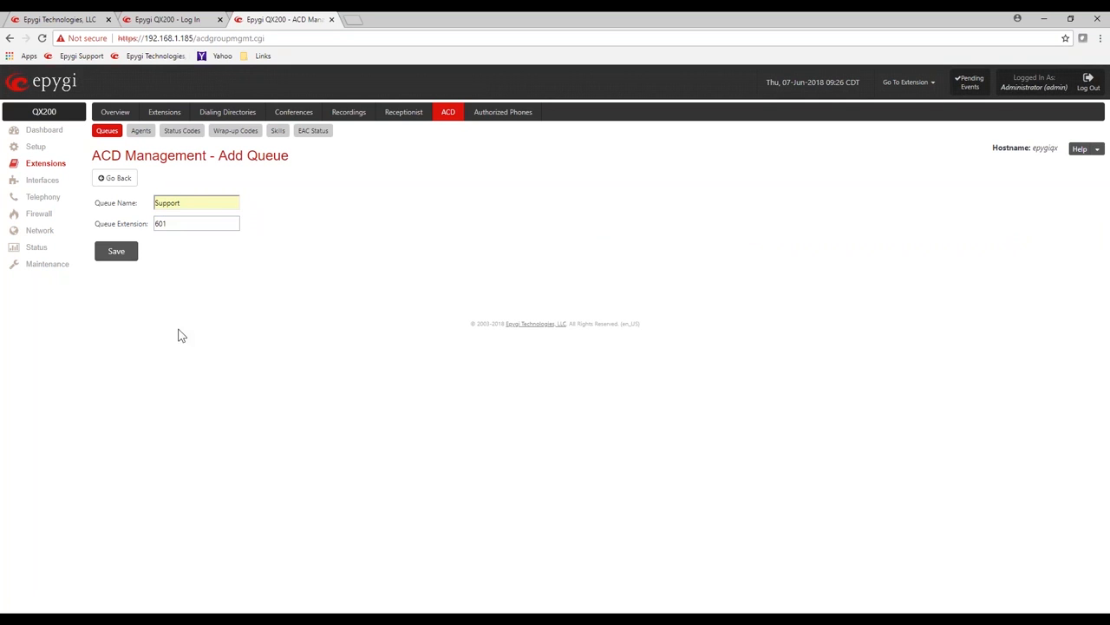
{"action": "left_click", "coordinate": [106, 251]}
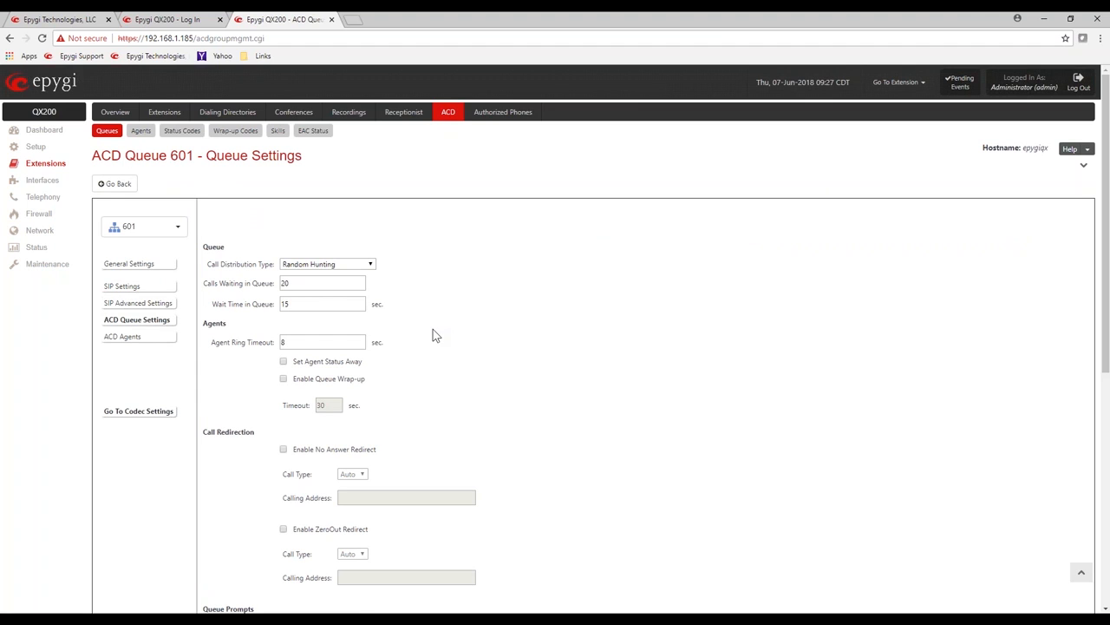
Step: Save queue 601's default settings and return to the ACD queue list
{"action": "scroll", "coordinate": [433, 330], "scroll_direction": "down", "scroll_amount": 4}
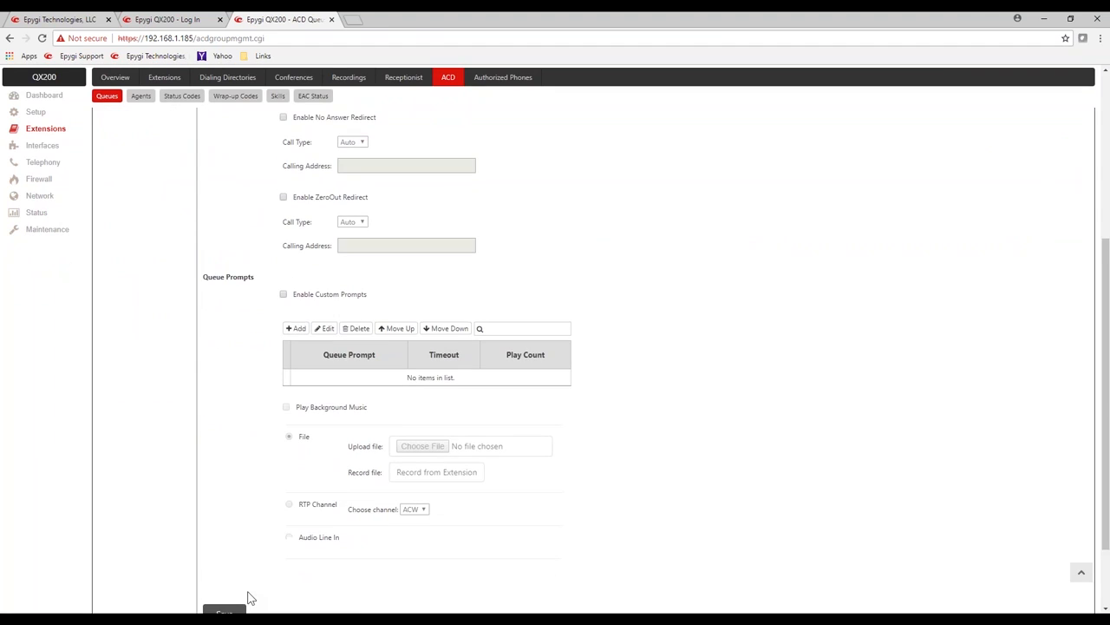
{"action": "scroll", "coordinate": [248, 590], "scroll_direction": "down", "scroll_amount": 1}
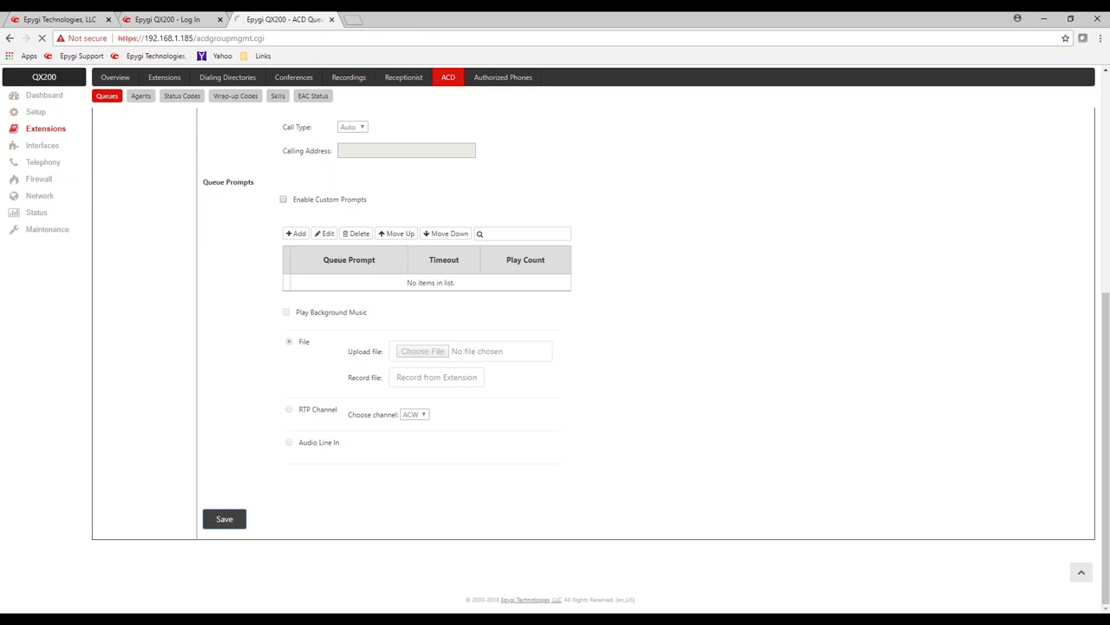
{"action": "left_click", "coordinate": [244, 519]}
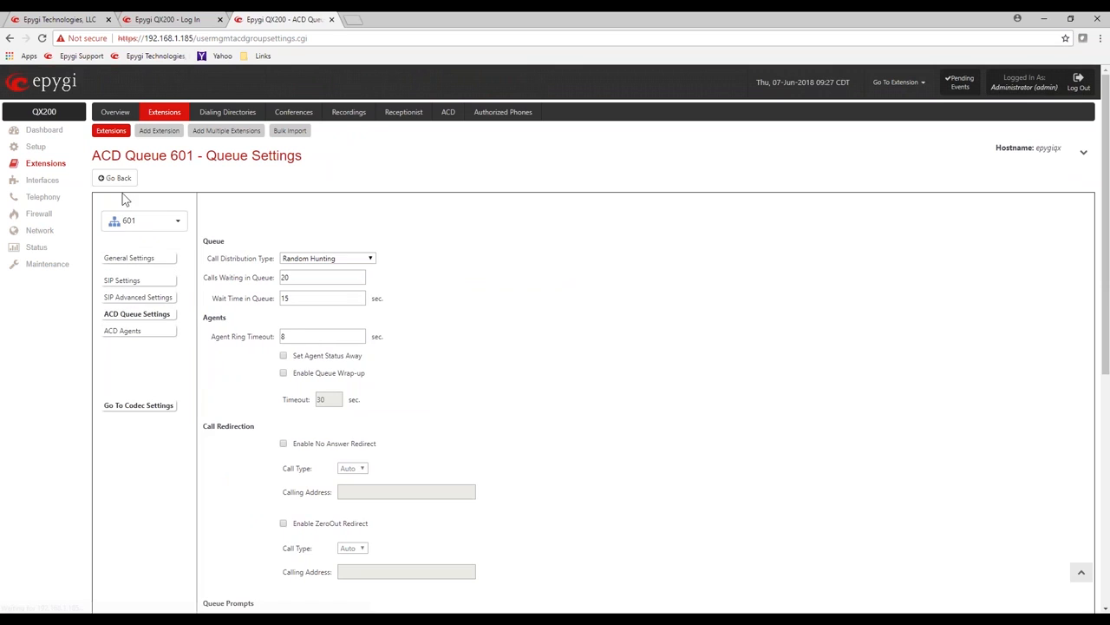
{"action": "left_click", "coordinate": [452, 116]}
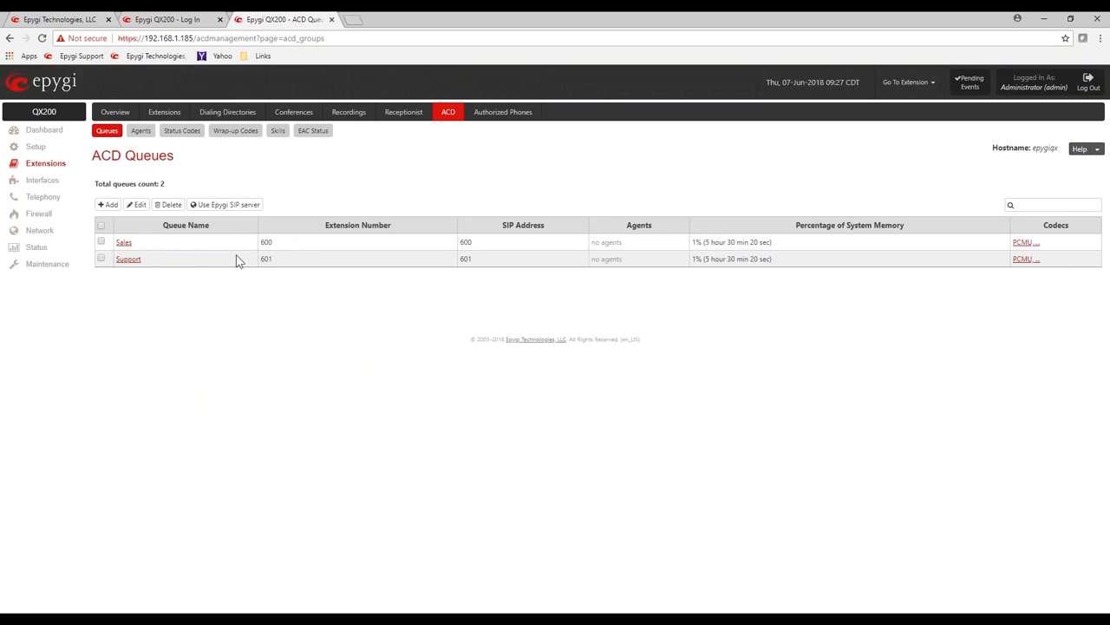
Step: Point out queue extensions 600 and 601, then go to the still-empty ACD Agents list
{"action": "double_click", "coordinate": [266, 243]}
{"action": "left_click_drag", "start_coordinate": [277, 259], "coordinate": [253, 261]}
{"action": "left_click_drag", "start_coordinate": [766, 242], "coordinate": [693, 245]}
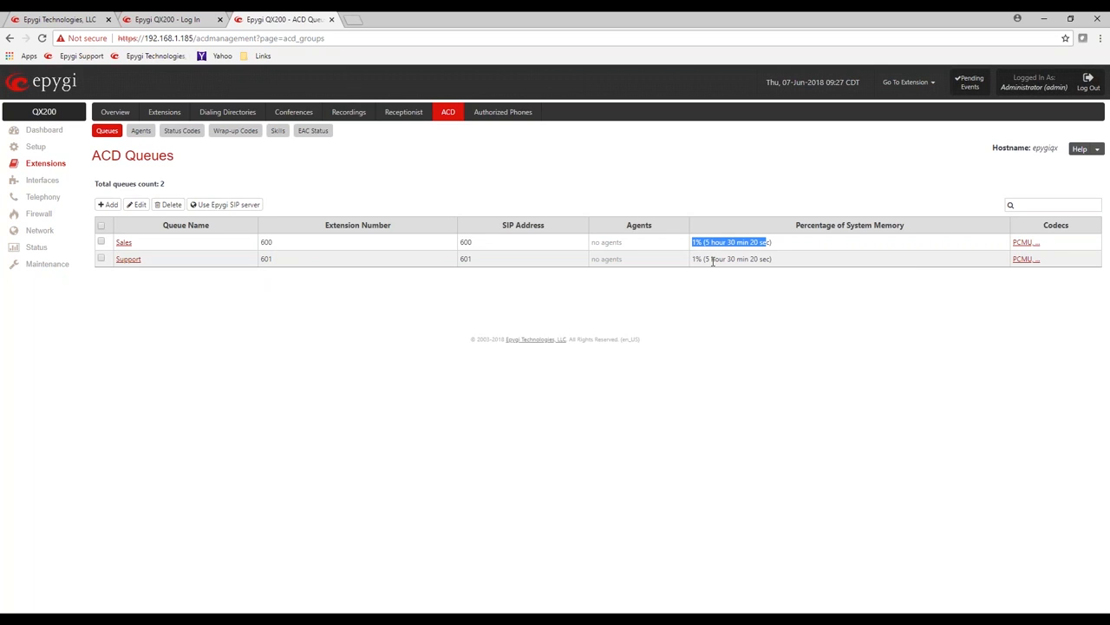
{"action": "left_click", "coordinate": [371, 303]}
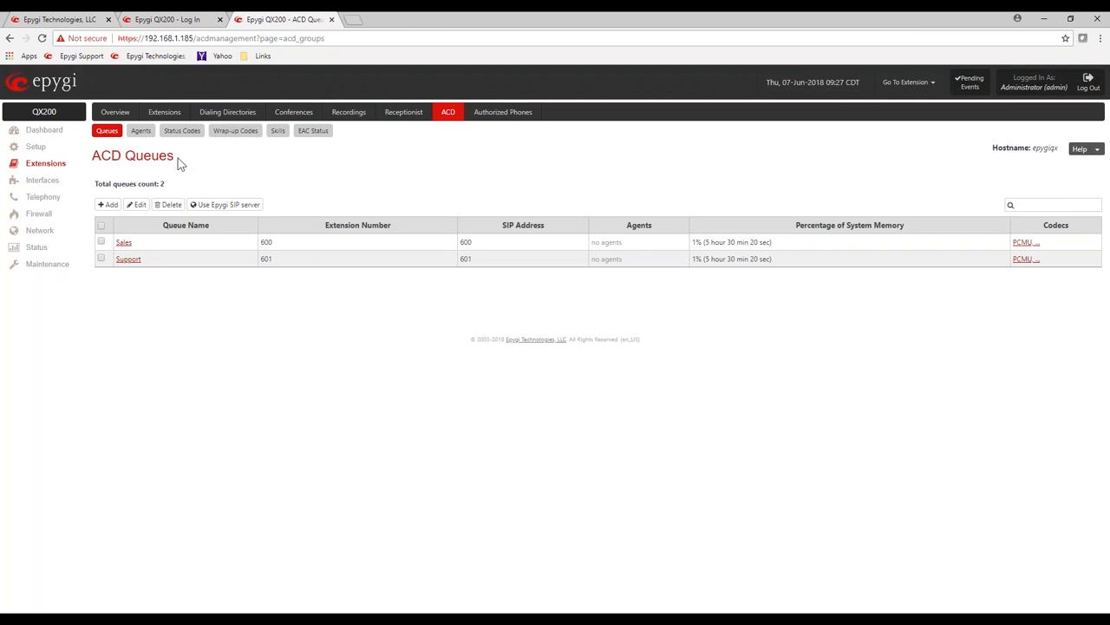
{"action": "left_click", "coordinate": [140, 131]}
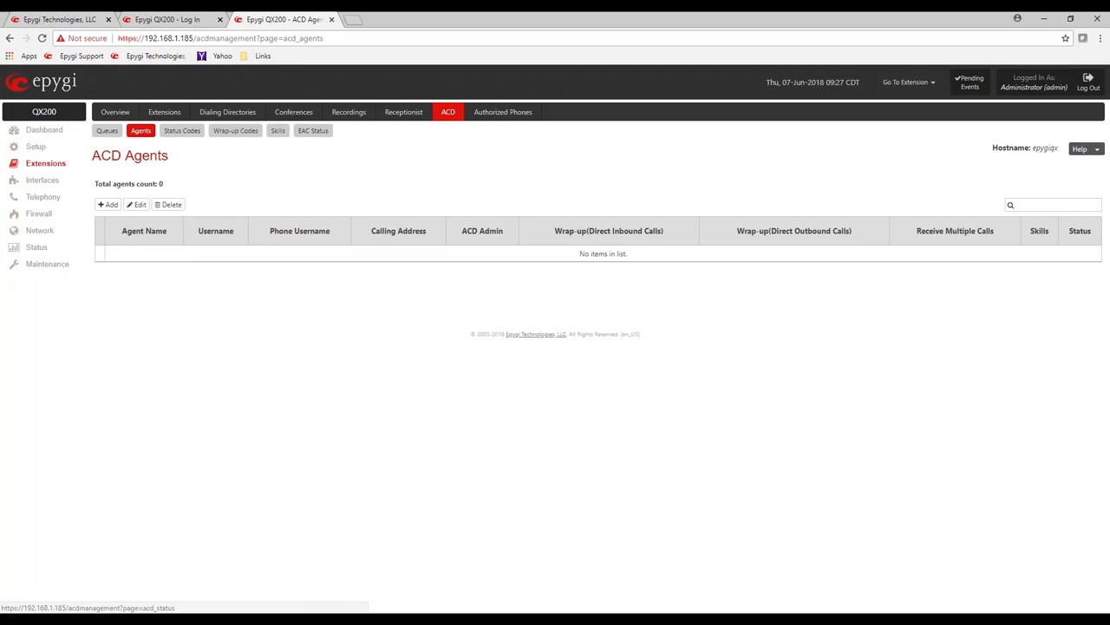
Step: Add a new agent named Andy with Online status and Enable ACD Admin ticked
{"action": "left_click", "coordinate": [107, 205]}
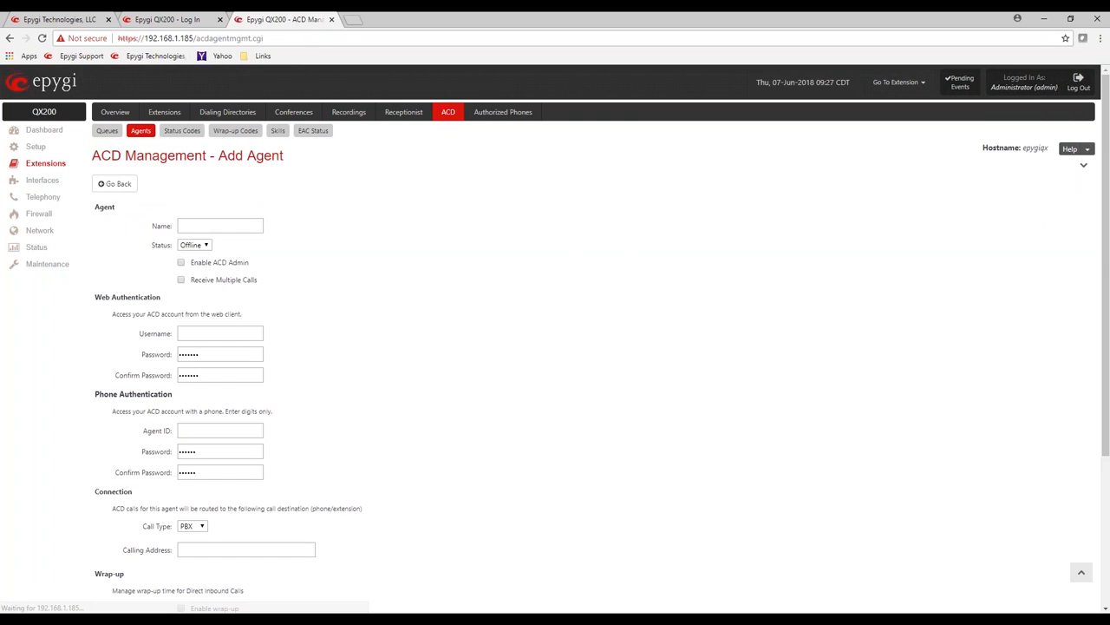
{"action": "left_click", "coordinate": [197, 224]}
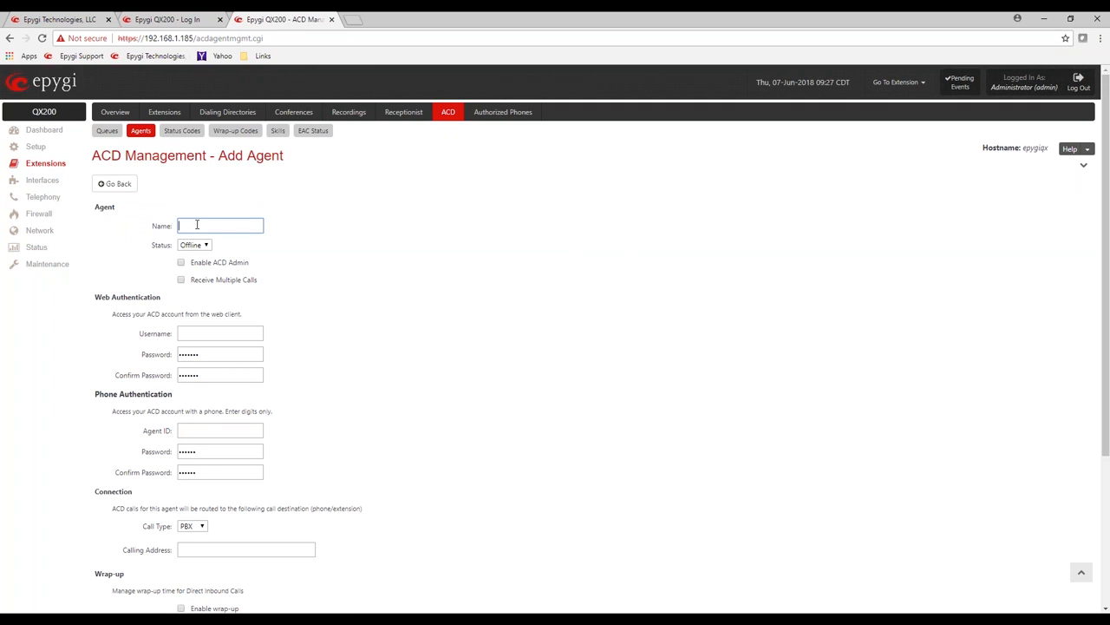
{"action": "type", "text": "Andy"}
{"action": "left_click", "coordinate": [488, 213]}
{"action": "left_click", "coordinate": [202, 245]}
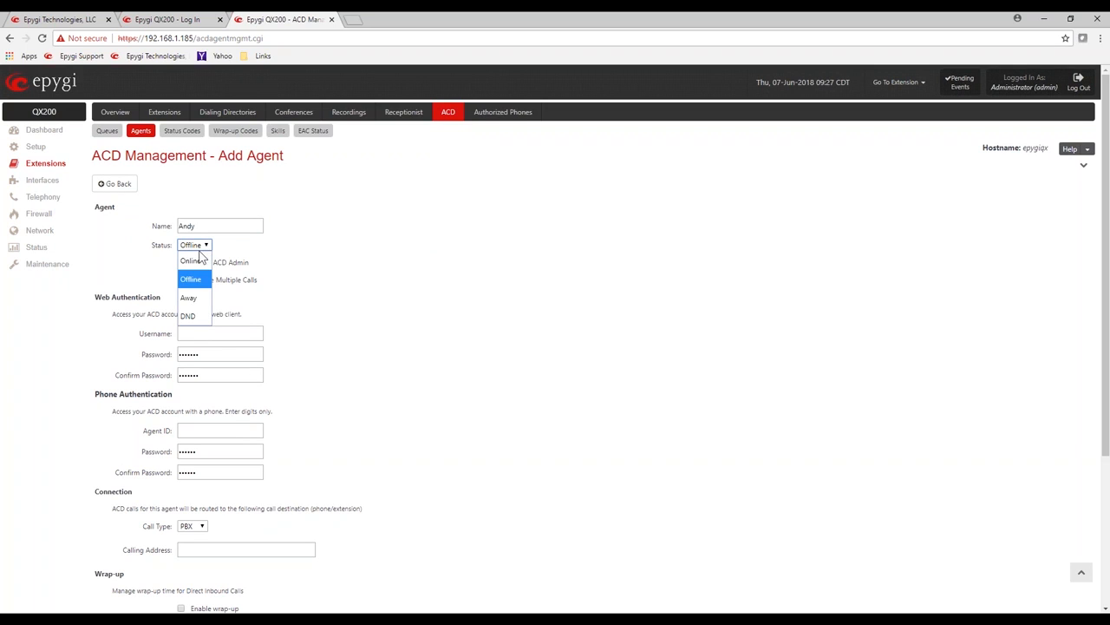
{"action": "left_click", "coordinate": [194, 263]}
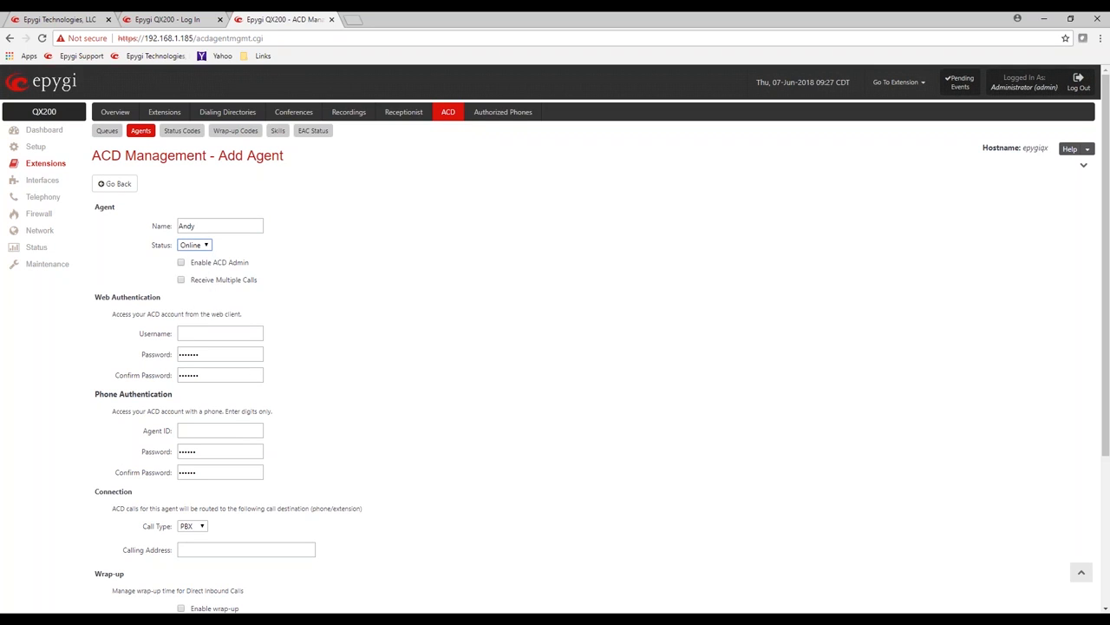
{"action": "left_click", "coordinate": [182, 264]}
{"action": "left_click_drag", "start_coordinate": [251, 262], "coordinate": [194, 268]}
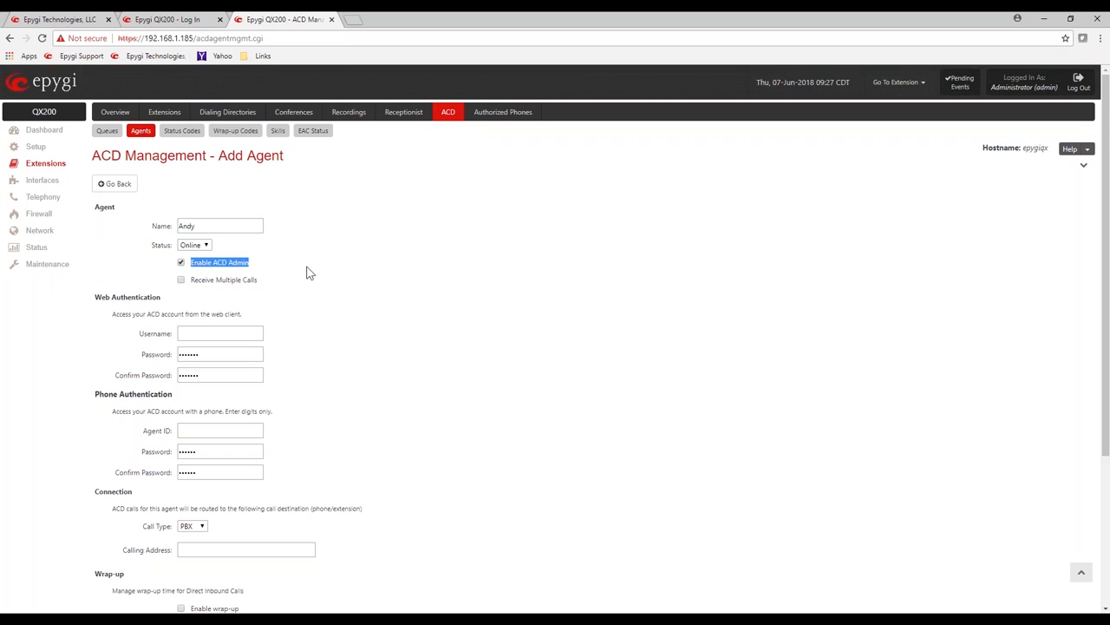
{"action": "left_click_drag", "start_coordinate": [268, 280], "coordinate": [195, 288]}
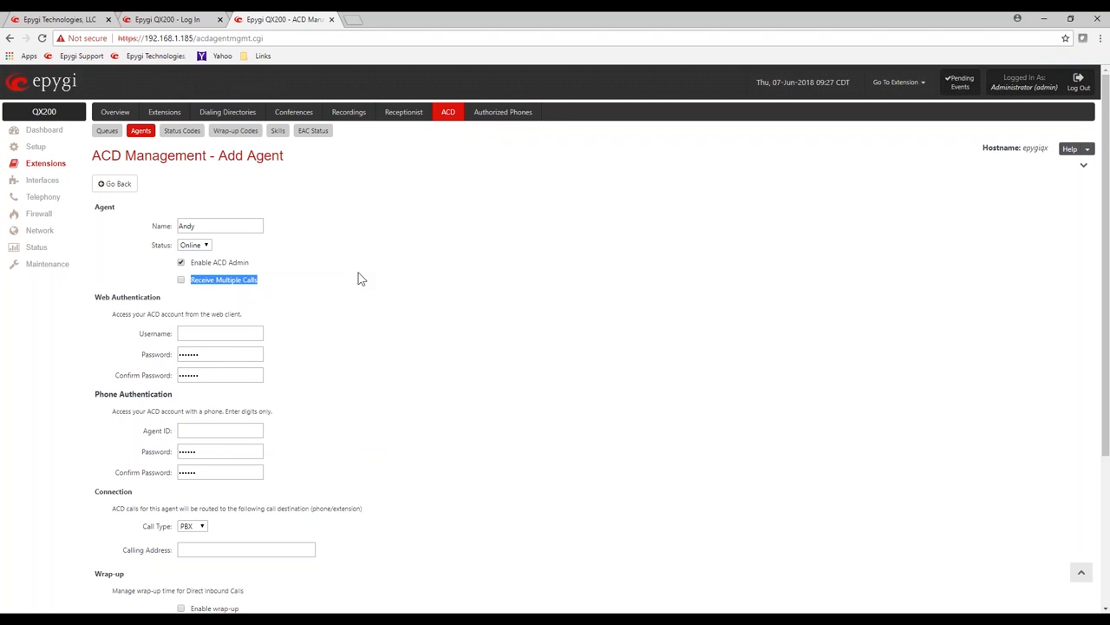
{"action": "left_click", "coordinate": [369, 272]}
{"action": "left_click", "coordinate": [202, 330]}
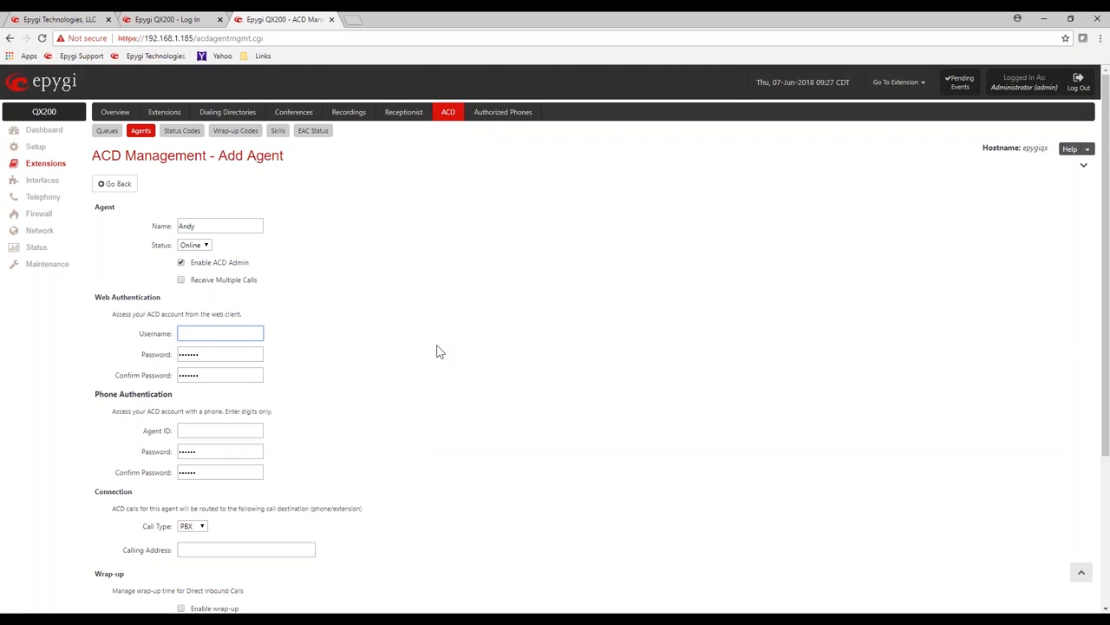
Step: Give Andy the web username Andy and enter his password twice
{"action": "type", "text": "Andy"}
{"action": "key", "text": "Tab"}
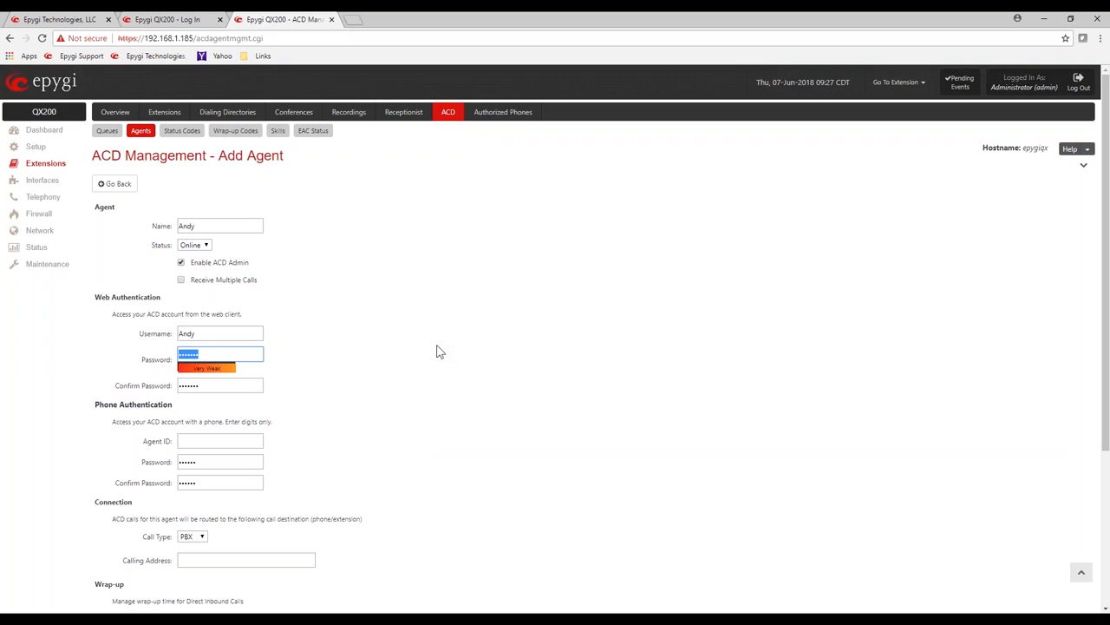
{"action": "type", "text": "1234"}
{"action": "key", "text": "Tab"}
{"action": "type", "text": "1234"}
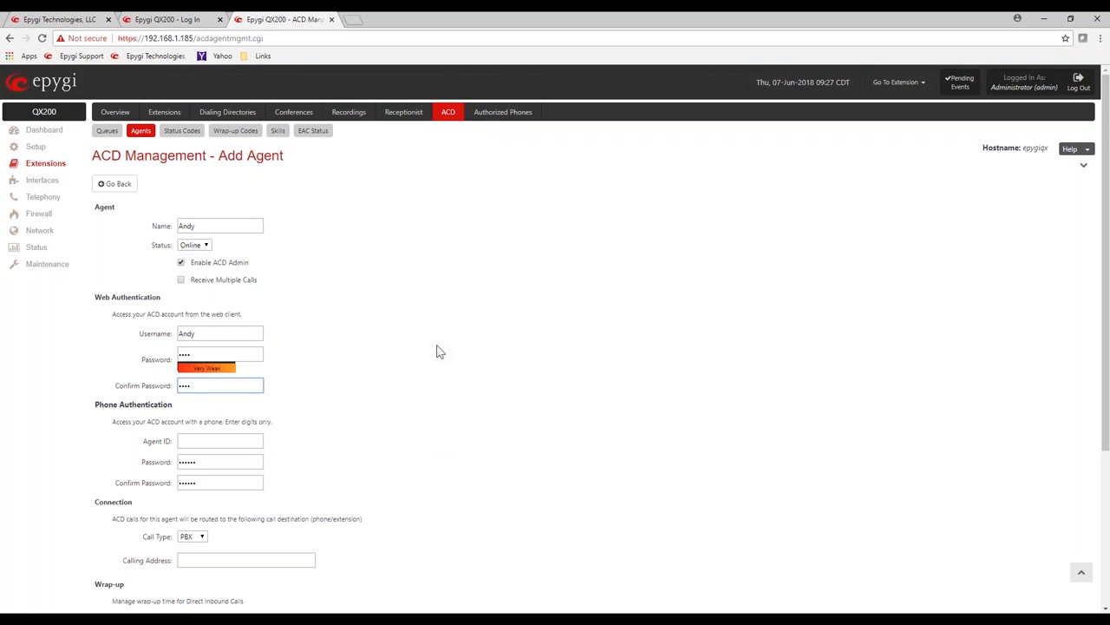
{"action": "left_click", "coordinate": [621, 423]}
{"action": "left_click", "coordinate": [237, 441]}
{"action": "type", "text": "101"}
{"action": "key", "text": "BackSpace"}
{"action": "type", "text": "0"}
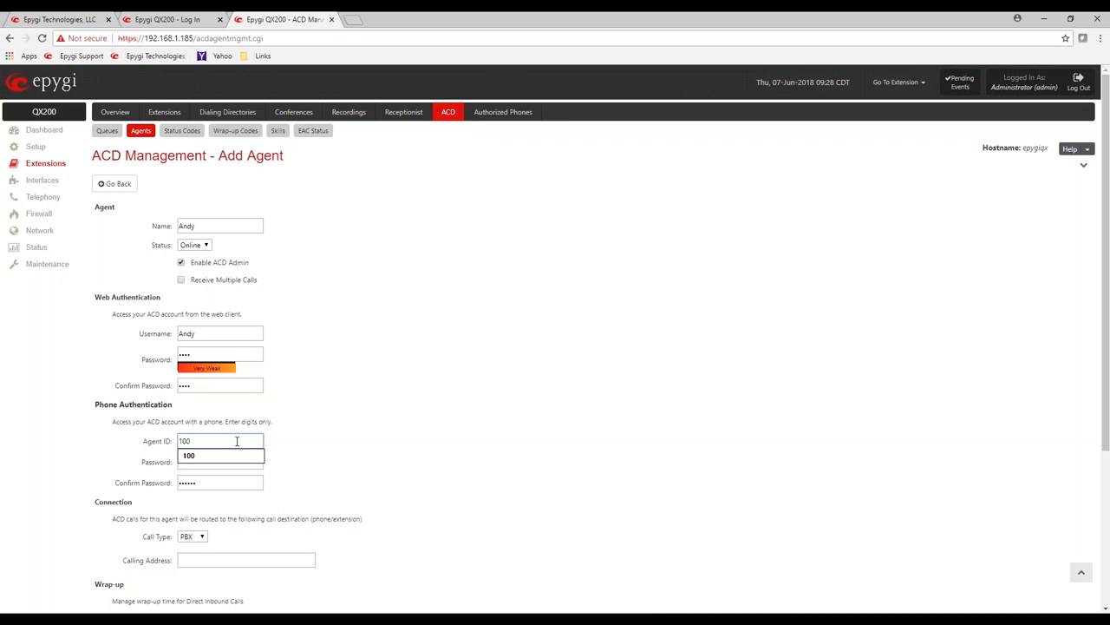
{"action": "left_click", "coordinate": [402, 463]}
Step: Set Andy's PBX calling address to 100
{"action": "scroll", "coordinate": [129, 526], "scroll_direction": "down", "scroll_amount": 2}
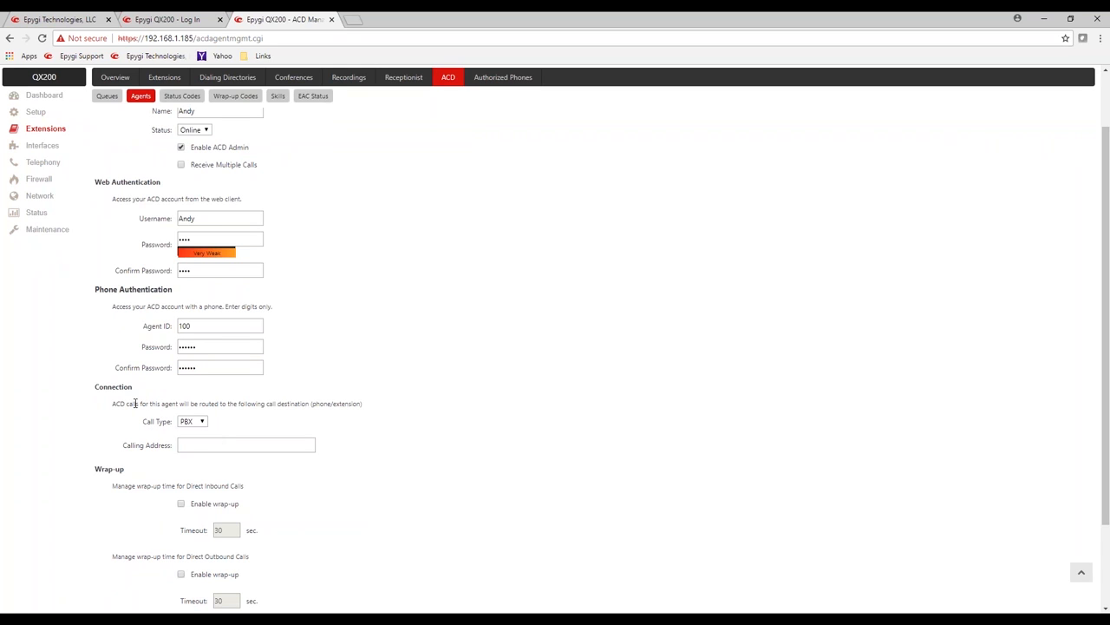
{"action": "left_click_drag", "start_coordinate": [103, 387], "coordinate": [129, 388]}
{"action": "left_click_drag", "start_coordinate": [116, 403], "coordinate": [362, 404]}
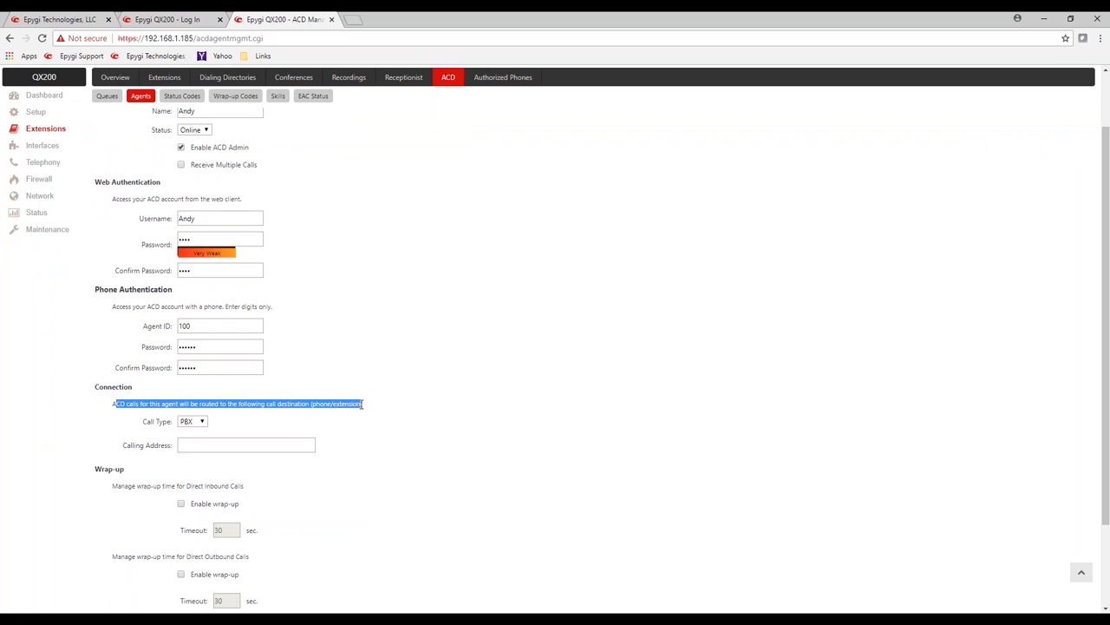
{"action": "left_click", "coordinate": [248, 445]}
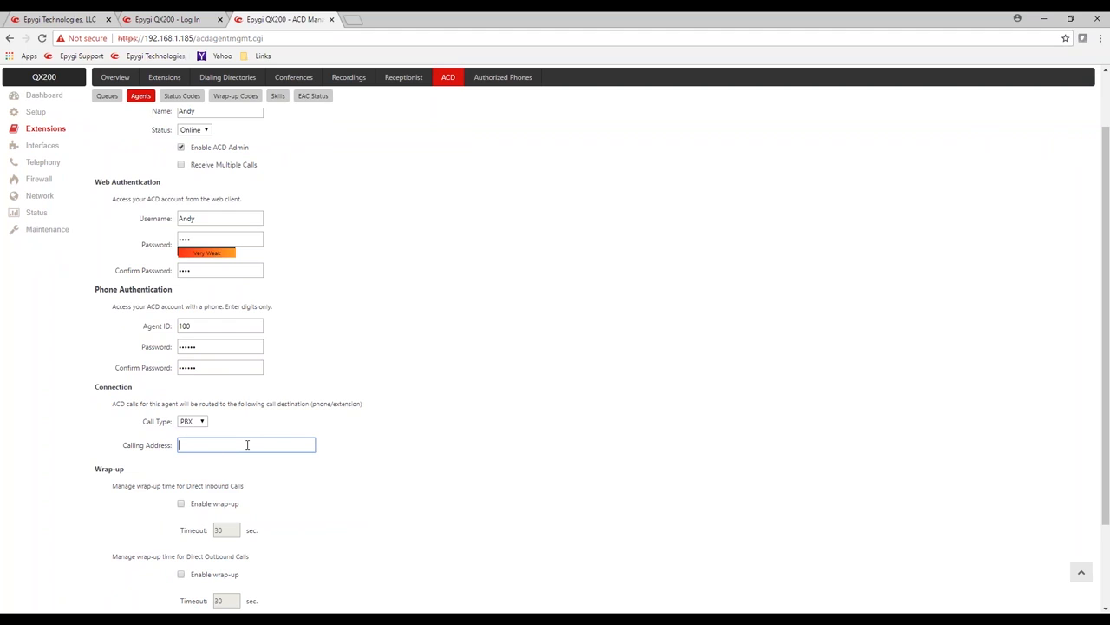
{"action": "type", "text": "101"}
{"action": "key", "text": "BackSpace"}
{"action": "type", "text": "0"}
{"action": "left_click", "coordinate": [458, 419]}
Step: Review the inbound and outbound wrap-up settings at the bottom of Andy's agent form
{"action": "scroll", "coordinate": [156, 501], "scroll_direction": "down", "scroll_amount": 2}
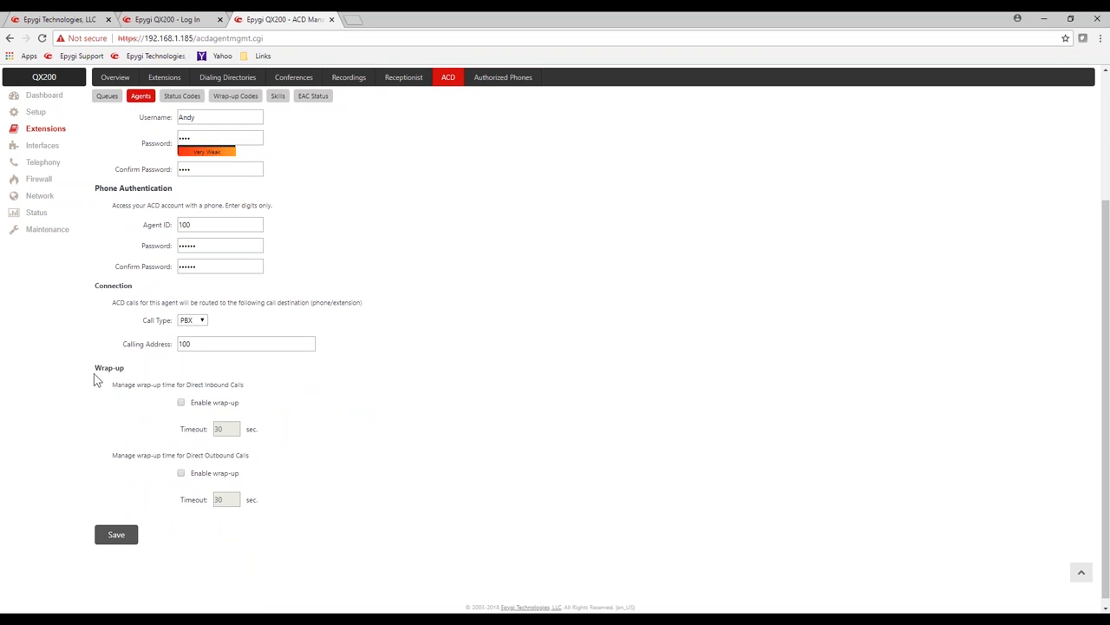
{"action": "left_click_drag", "start_coordinate": [121, 388], "coordinate": [251, 391]}
{"action": "left_click", "coordinate": [272, 393]}
{"action": "left_click_drag", "start_coordinate": [168, 455], "coordinate": [251, 455]}
{"action": "left_click", "coordinate": [430, 444]}
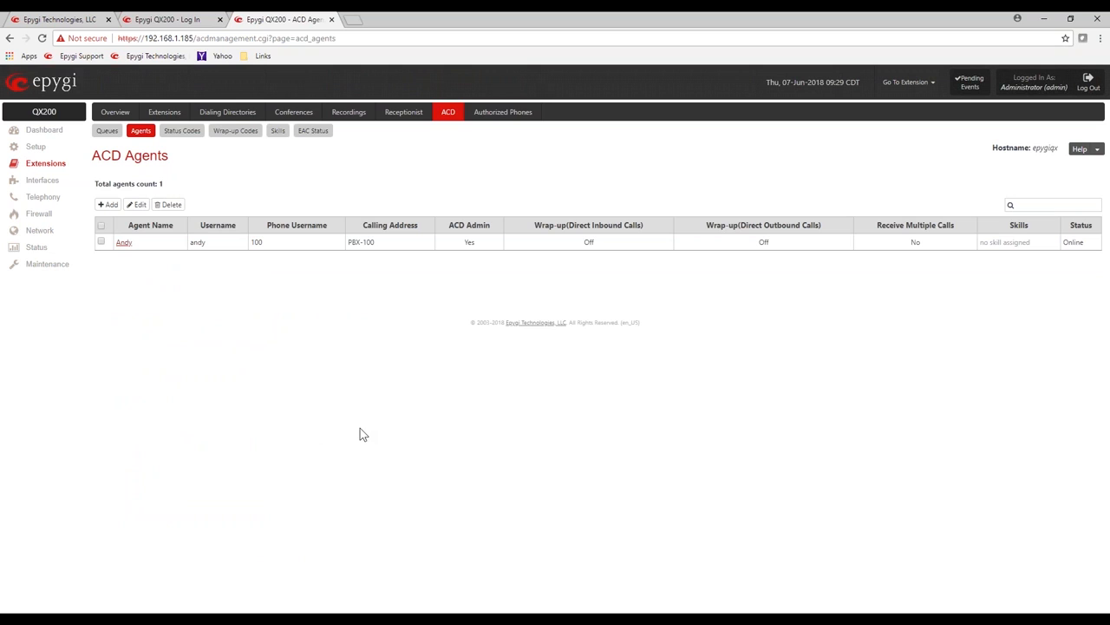
Step: Add a second agent named Mario with Enable ACD Admin ticked
{"action": "left_click", "coordinate": [107, 204]}
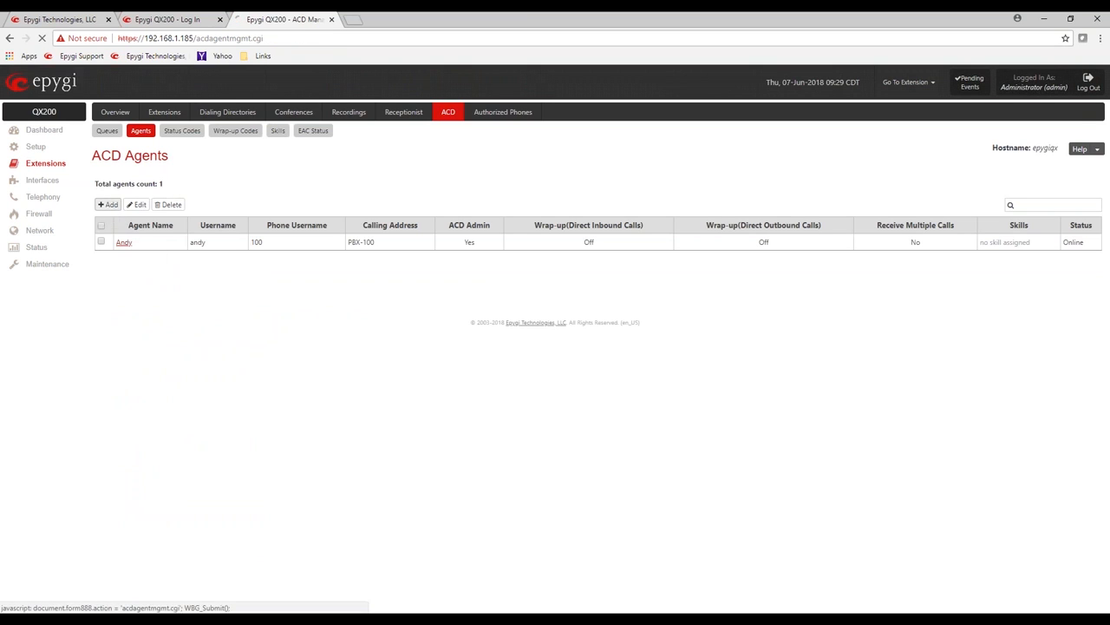
{"action": "left_click", "coordinate": [193, 224]}
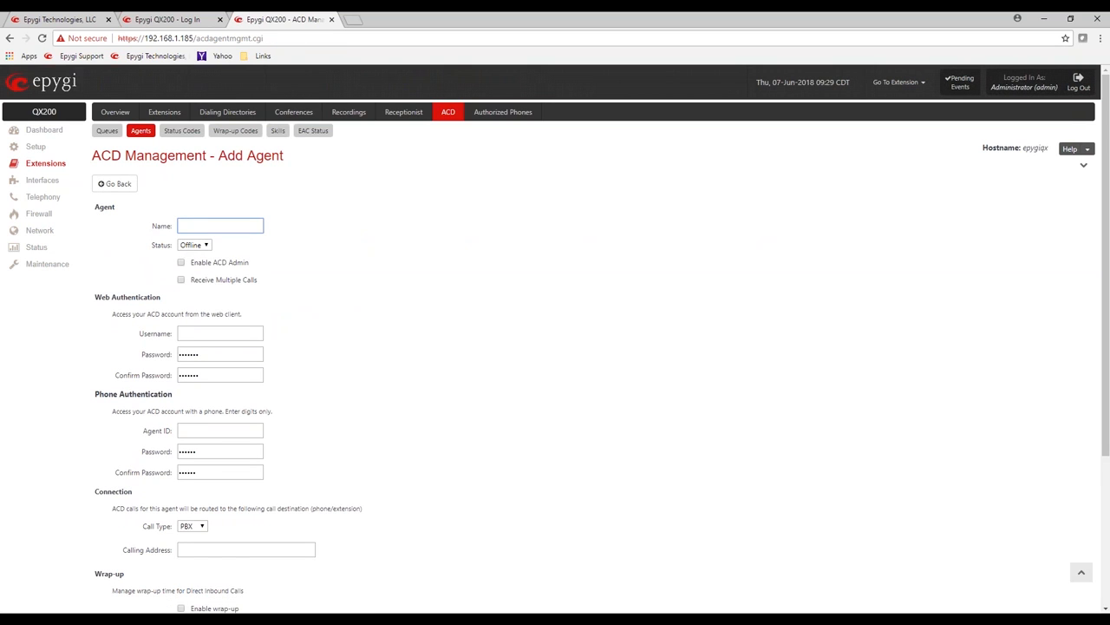
{"action": "type", "text": "Mario"}
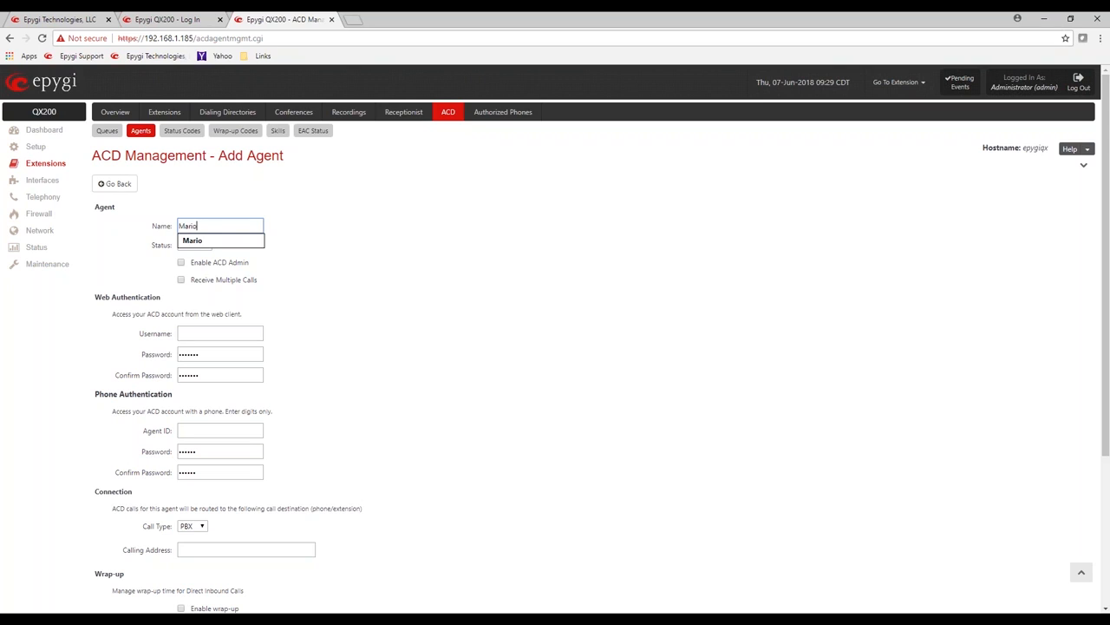
{"action": "left_click", "coordinate": [351, 303]}
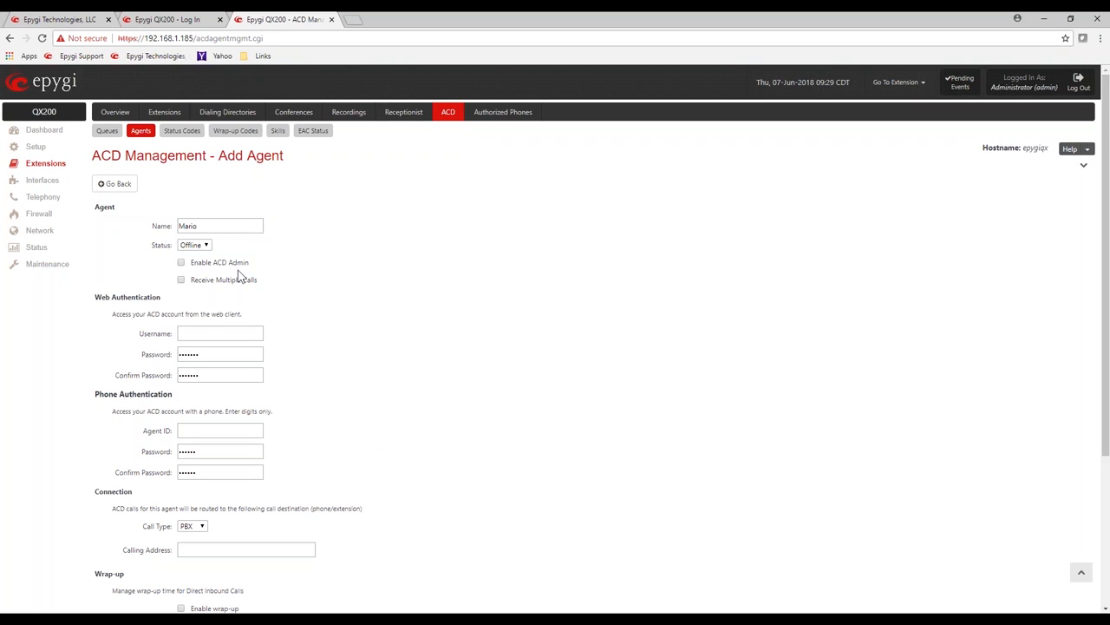
{"action": "left_click", "coordinate": [182, 262]}
Step: Give Mario the web username Mario and enter his password twice
{"action": "left_click", "coordinate": [199, 332]}
{"action": "type", "text": "10"}
{"action": "type", "text": "Mario"}
{"action": "key", "text": "Tab"}
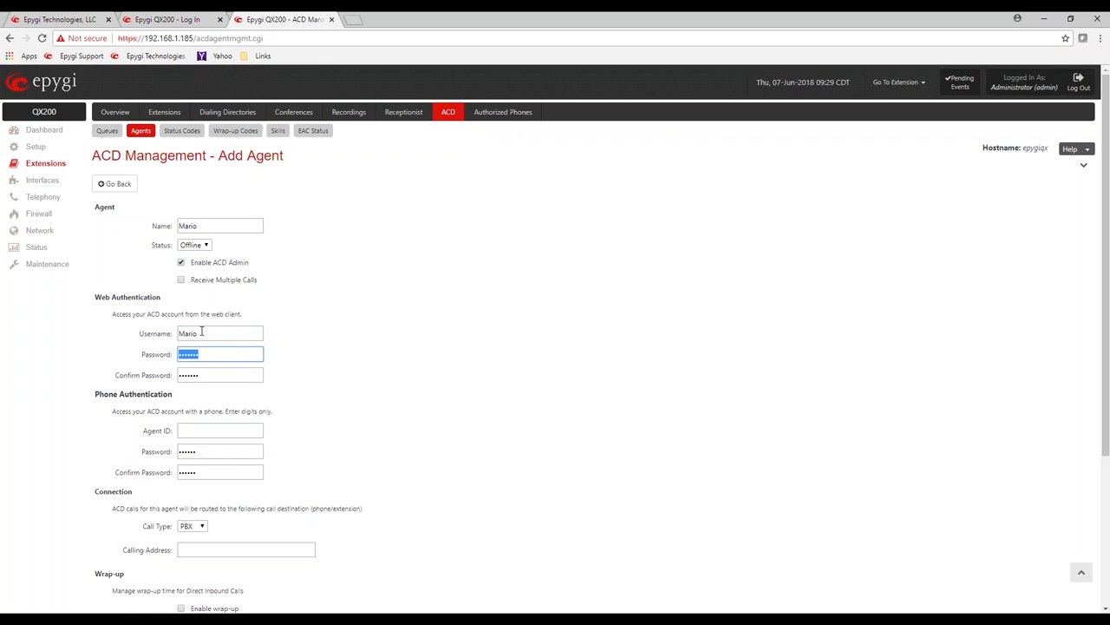
{"action": "type", "text": "1234"}
{"action": "key", "text": "Tab"}
{"action": "type", "text": "1234"}
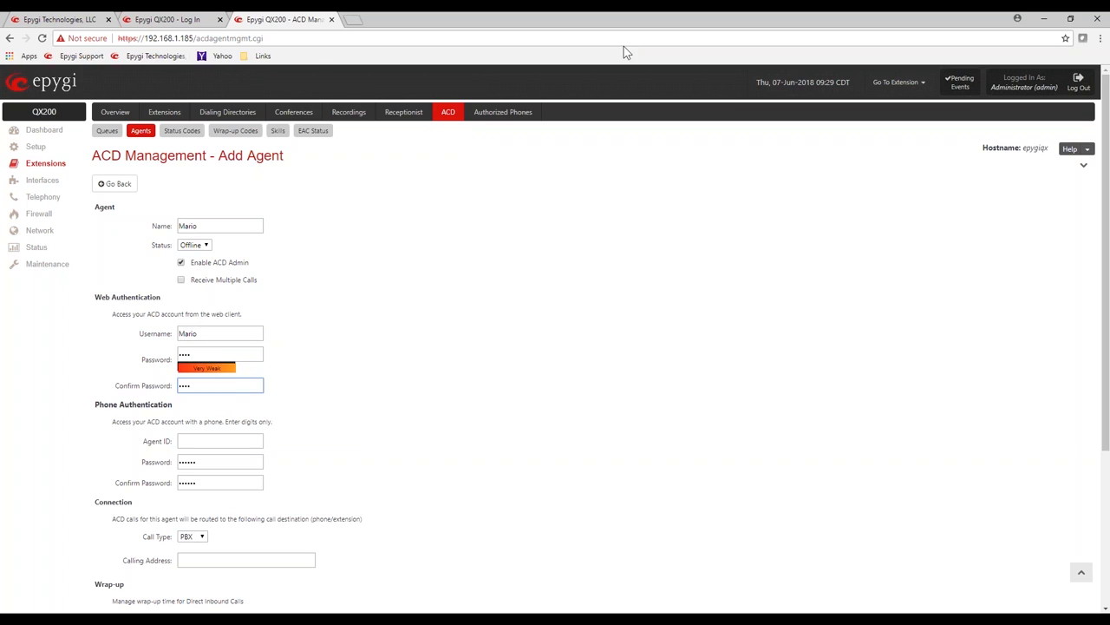
Step: Set Mario's Agent ID and calling address both to 103
{"action": "left_click", "coordinate": [218, 442]}
{"action": "type", "text": "10"}
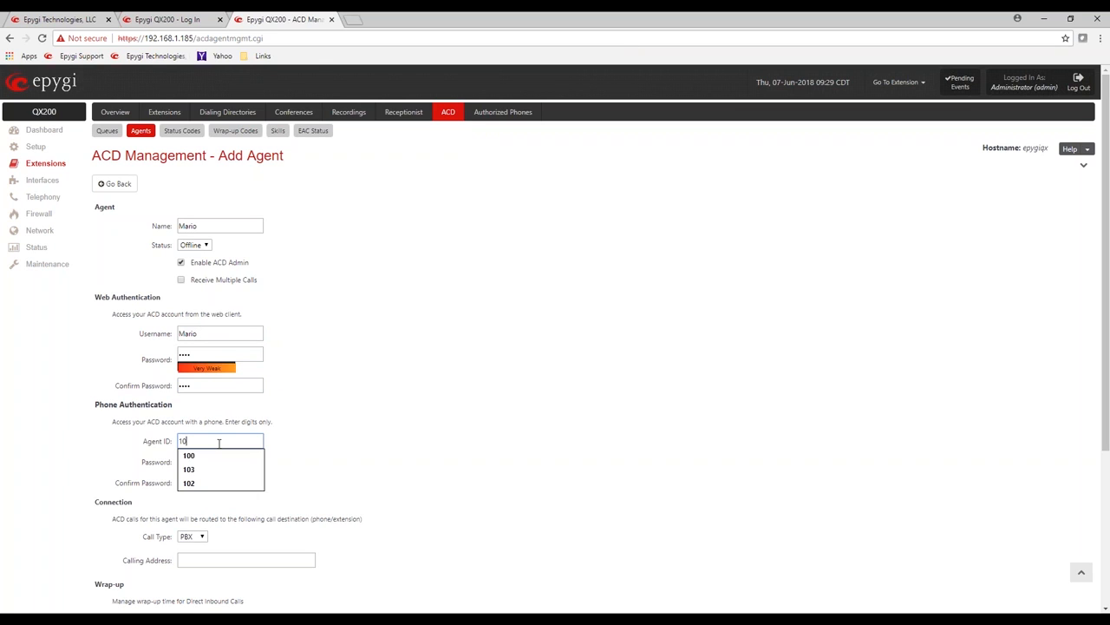
{"action": "type", "text": "1"}
{"action": "left_click", "coordinate": [414, 486]}
{"action": "left_click", "coordinate": [200, 560]}
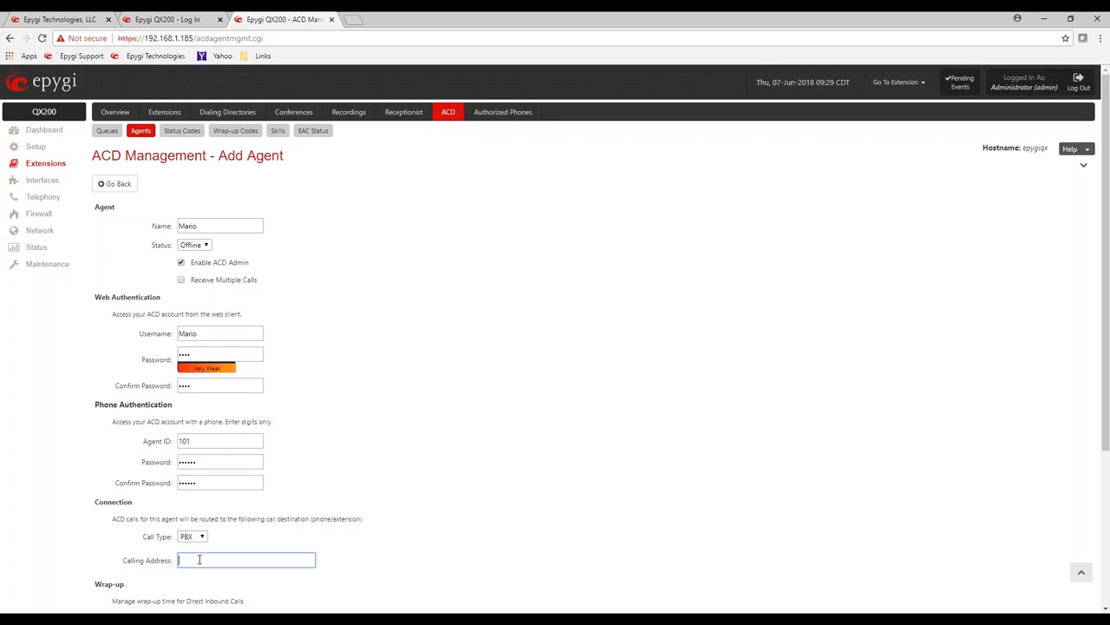
{"action": "type", "text": "101"}
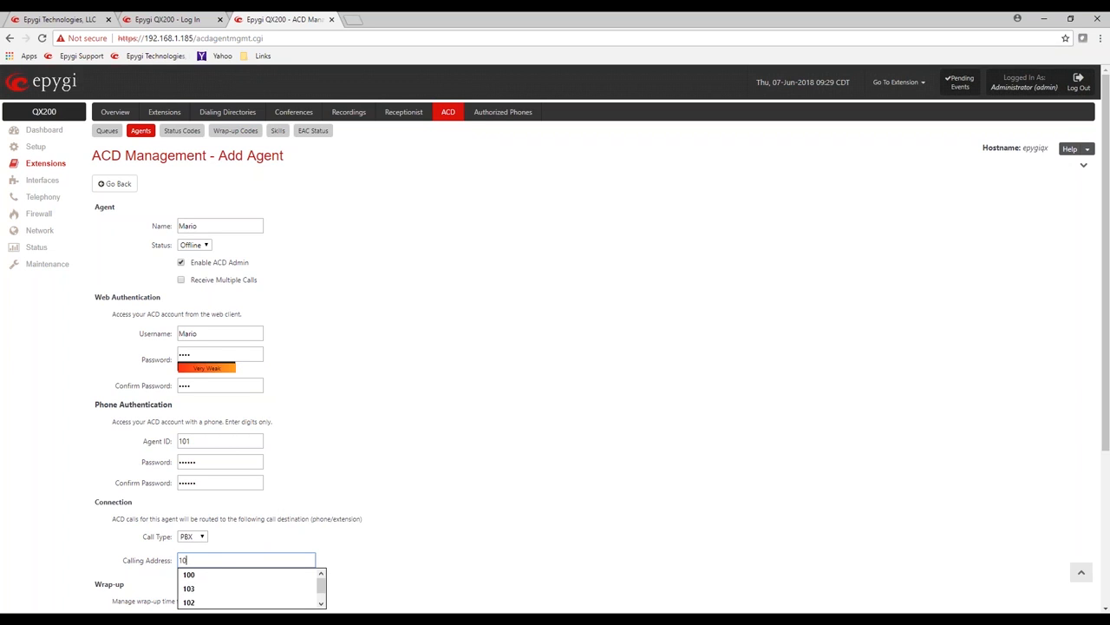
{"action": "type", "text": "3"}
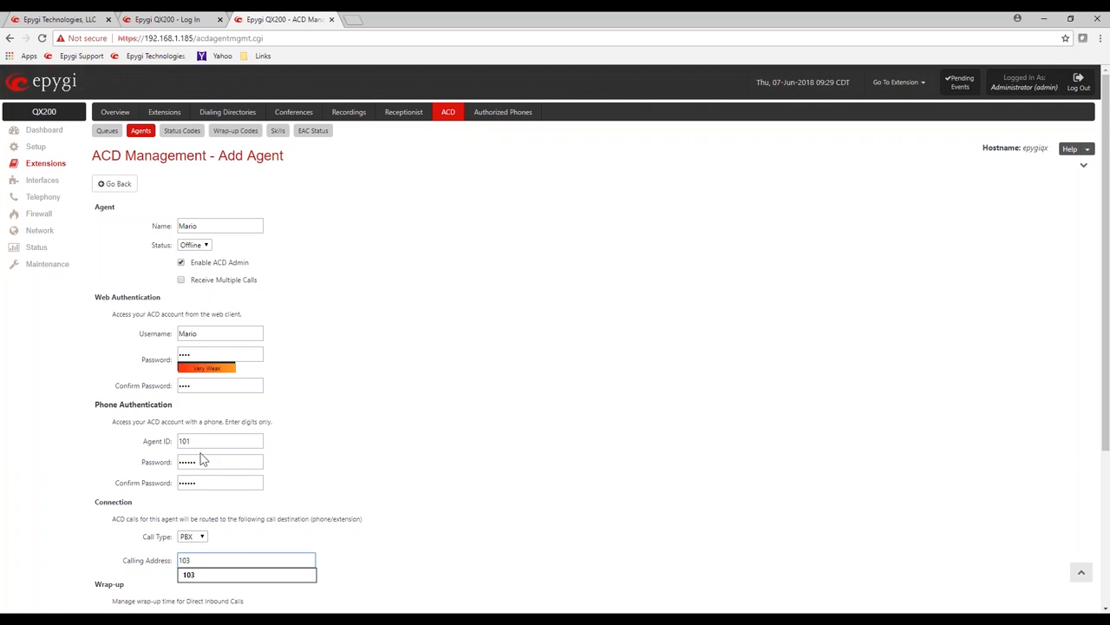
{"action": "left_click", "coordinate": [181, 438]}
{"action": "double_click", "coordinate": [181, 438]}
{"action": "type", "text": "103"}
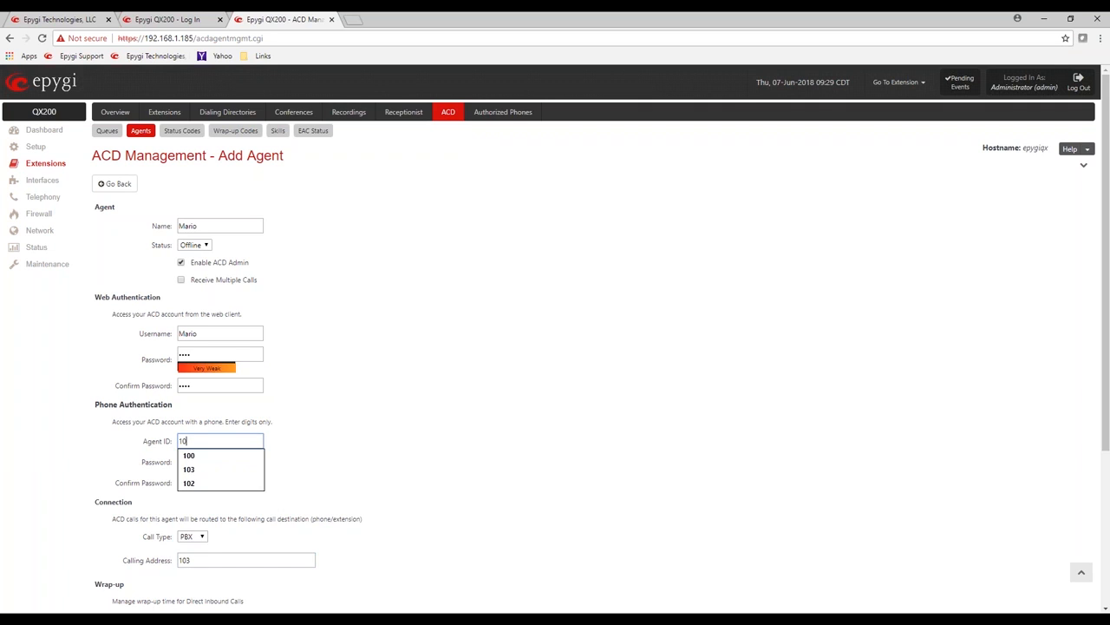
{"action": "left_click", "coordinate": [460, 401]}
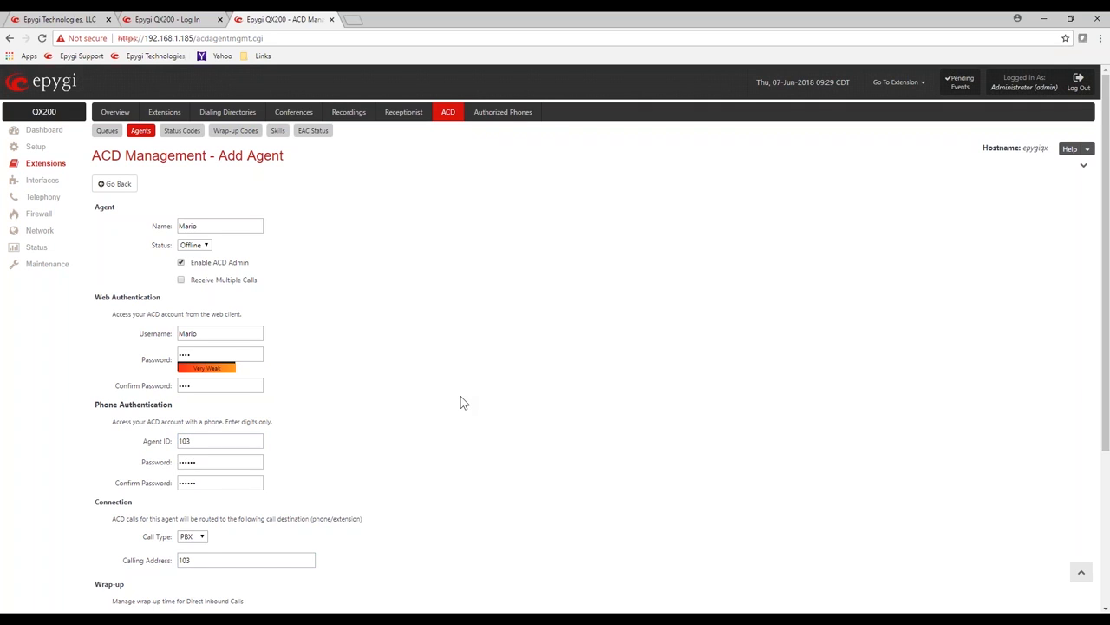
{"action": "scroll", "coordinate": [460, 401], "scroll_direction": "down", "scroll_amount": 3}
Step: Save agent Mario and bring up the Sales queue 600 settings
{"action": "left_click", "coordinate": [129, 531]}
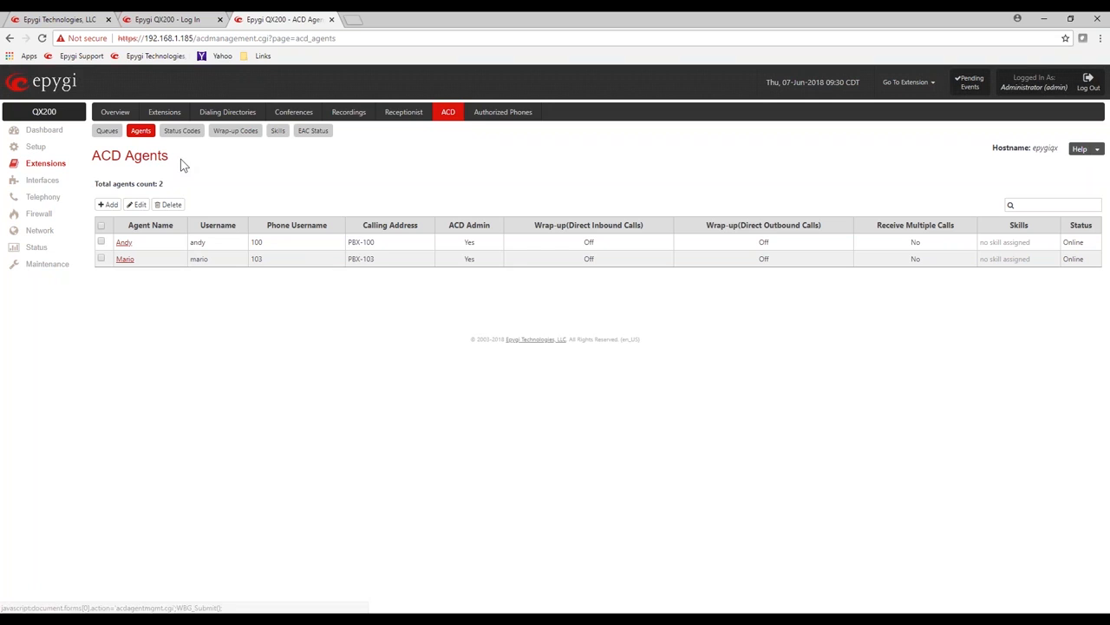
{"action": "left_click", "coordinate": [106, 132]}
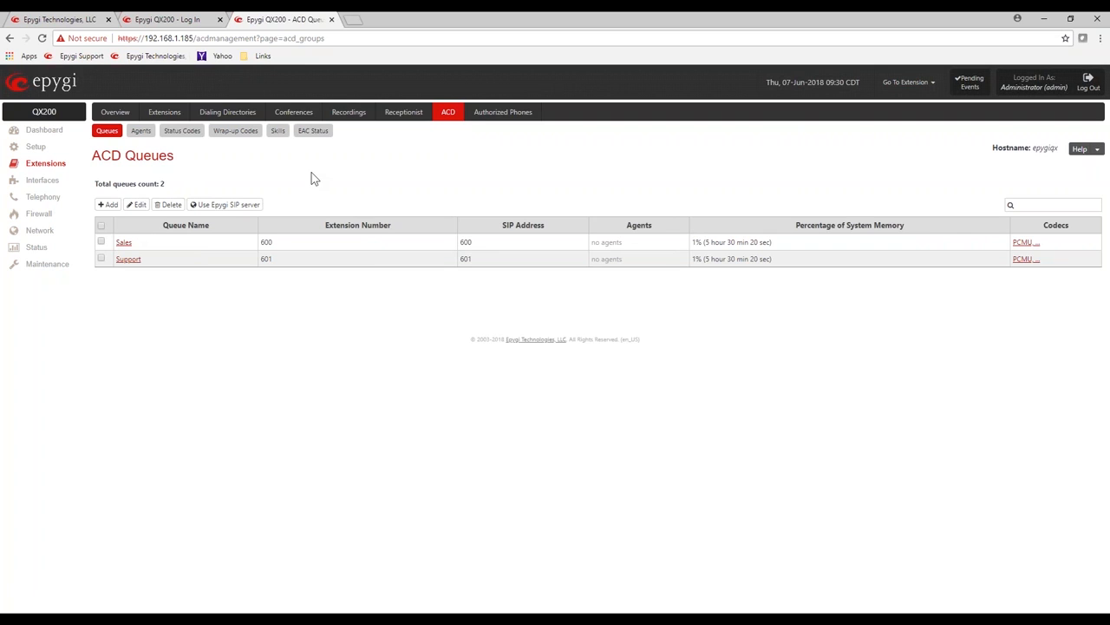
{"action": "left_click", "coordinate": [124, 245]}
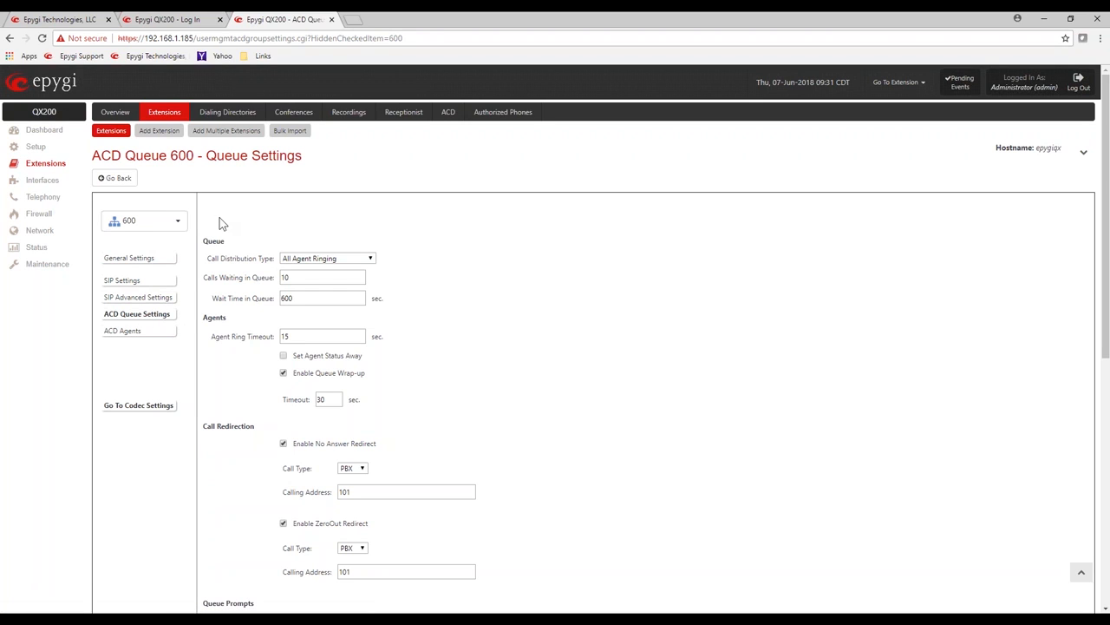
Step: Add Andy to Sales queue 600 as a queue supervisor
{"action": "left_click", "coordinate": [136, 336]}
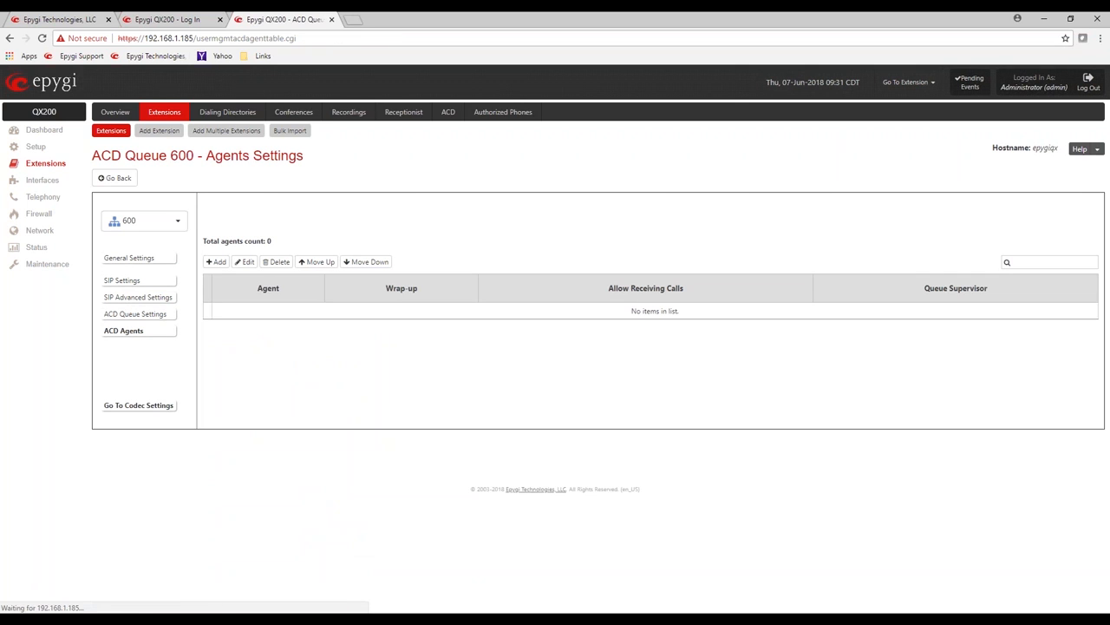
{"action": "left_click", "coordinate": [216, 261]}
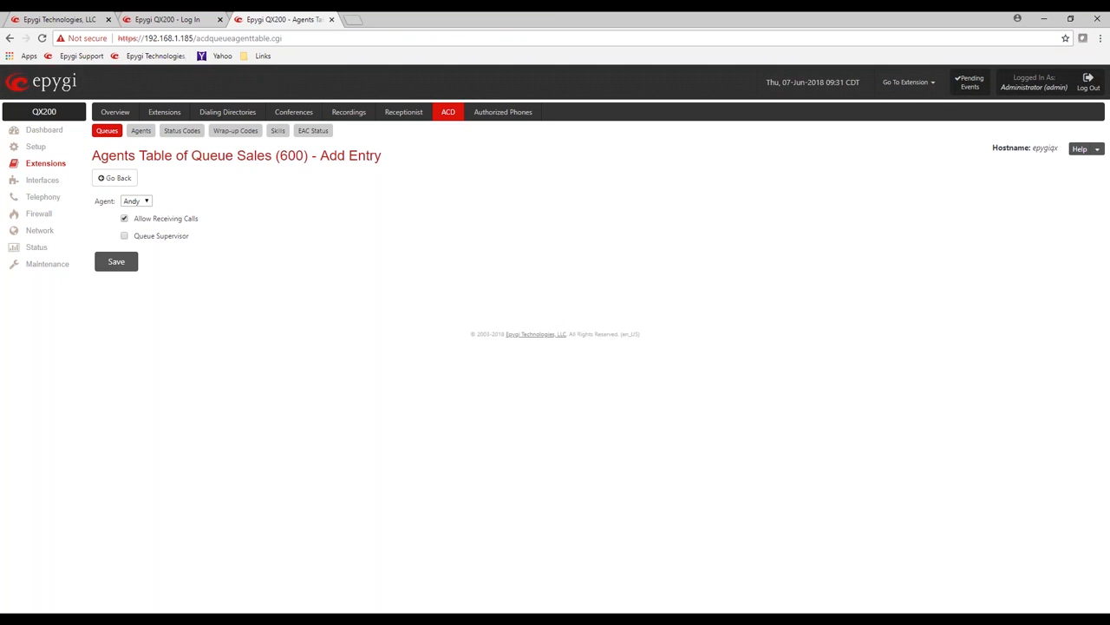
{"action": "left_click", "coordinate": [124, 237]}
{"action": "left_click", "coordinate": [126, 266]}
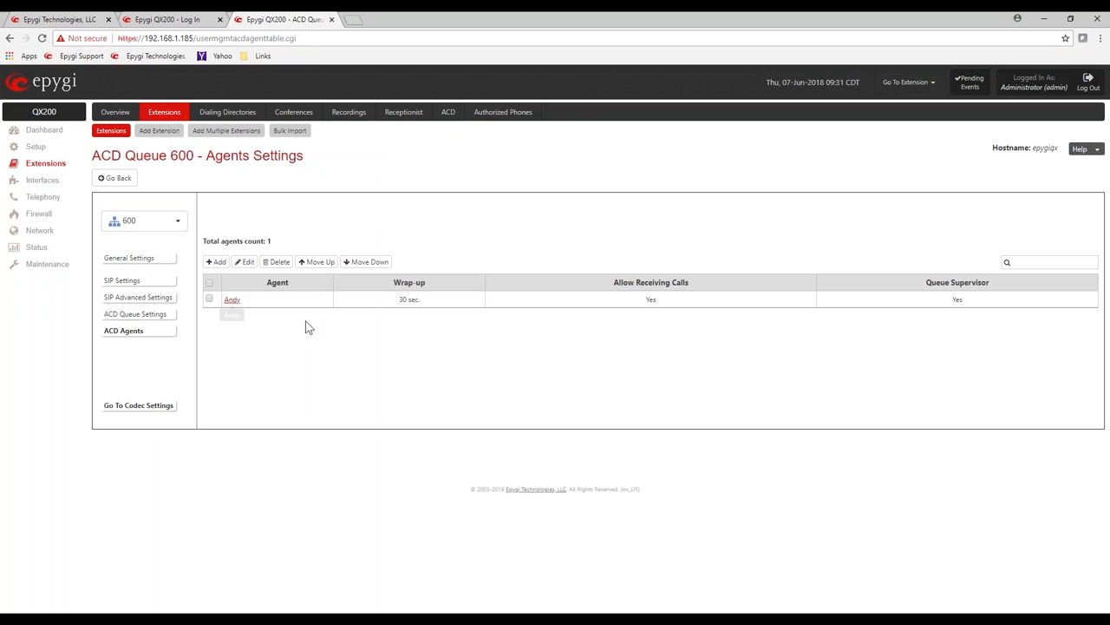
Step: Add Mario to queue 600 and check Andy's 30 sec wrap-up and supervisor values
{"action": "left_click", "coordinate": [217, 262]}
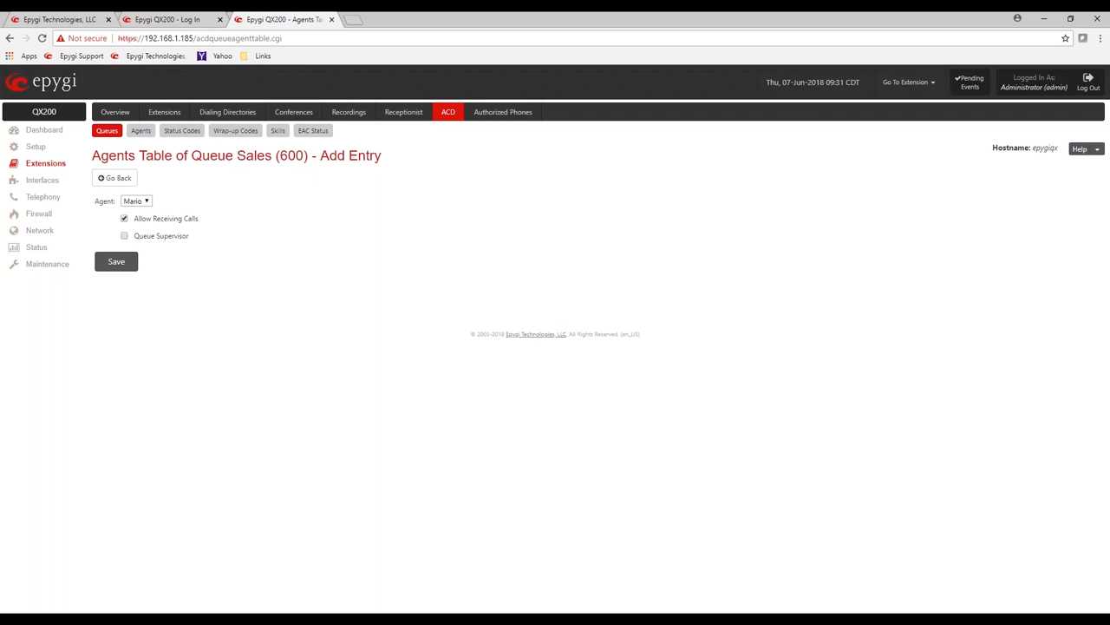
{"action": "left_click", "coordinate": [130, 264]}
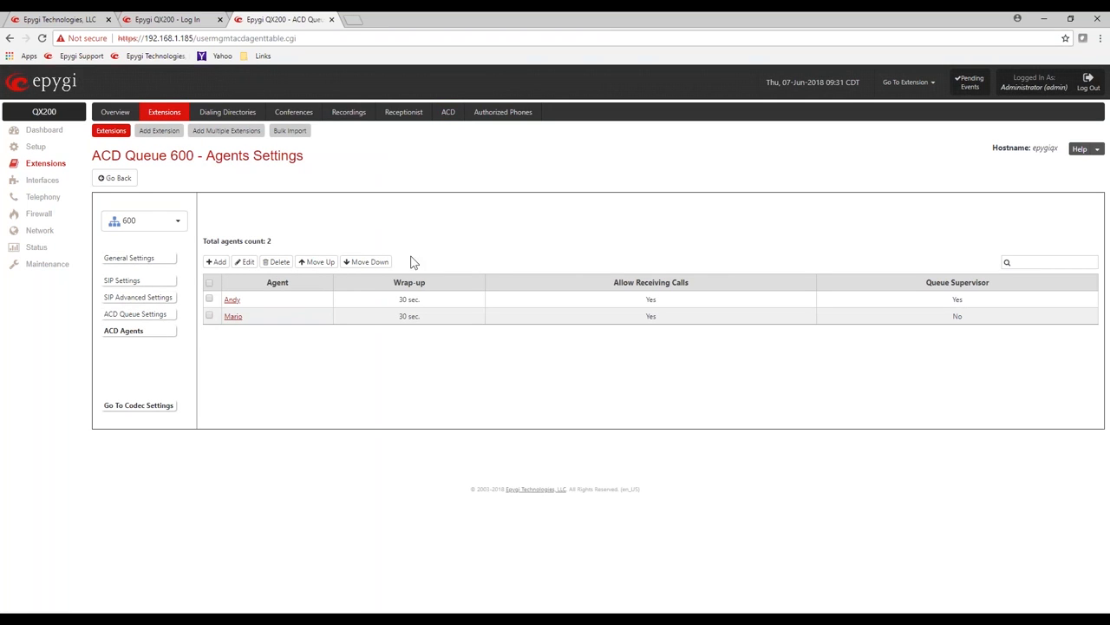
{"action": "left_click_drag", "start_coordinate": [395, 300], "coordinate": [421, 299]}
{"action": "left_click_drag", "start_coordinate": [608, 299], "coordinate": [681, 300]}
{"action": "left_click_drag", "start_coordinate": [970, 300], "coordinate": [944, 301]}
{"action": "left_click", "coordinate": [469, 339]}
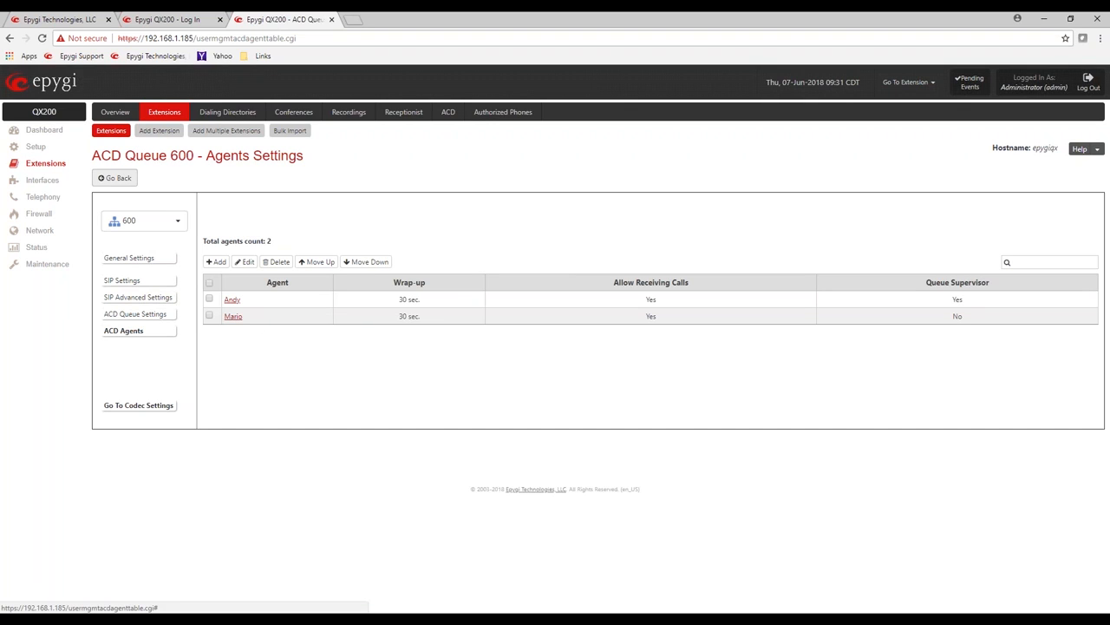
Step: Switch to Support queue 601 and add Andy as an agent
{"action": "left_click", "coordinate": [178, 224]}
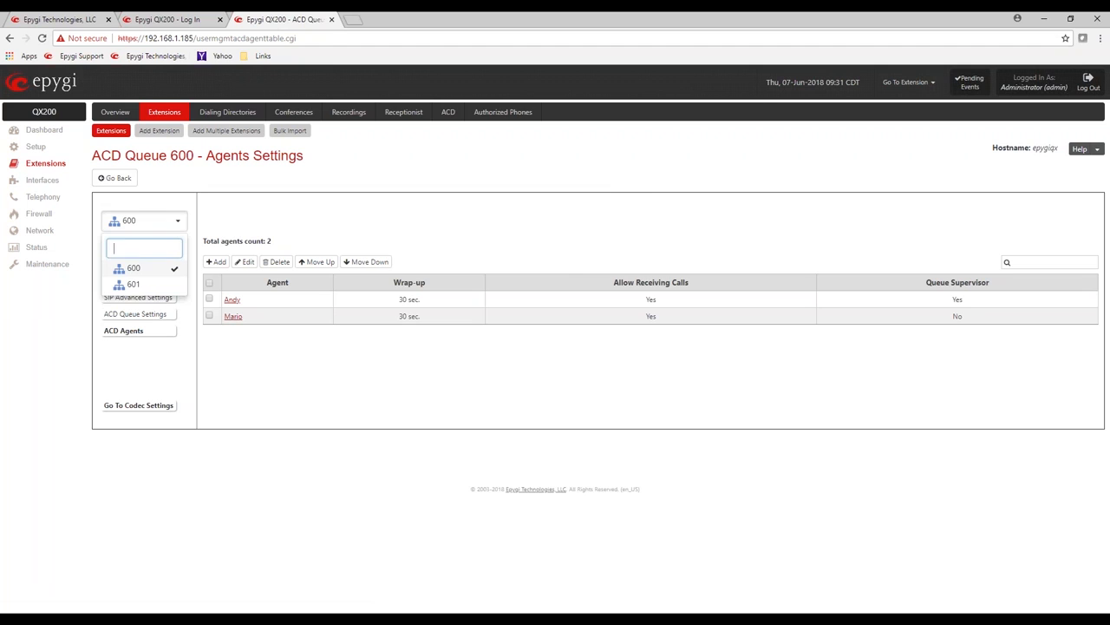
{"action": "left_click", "coordinate": [147, 286]}
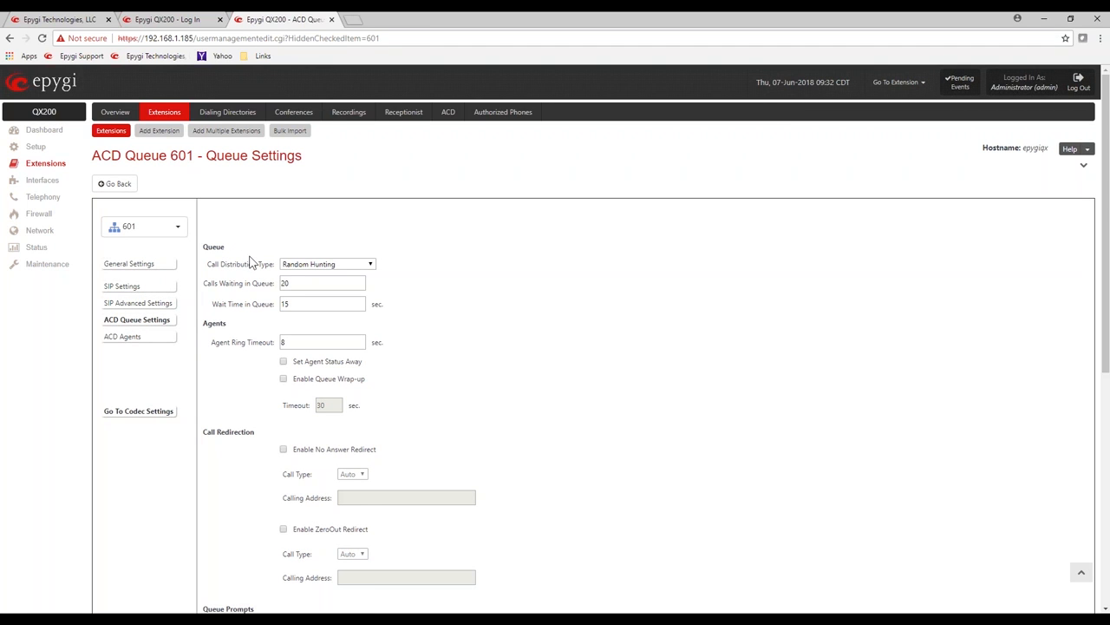
{"action": "left_click", "coordinate": [164, 336]}
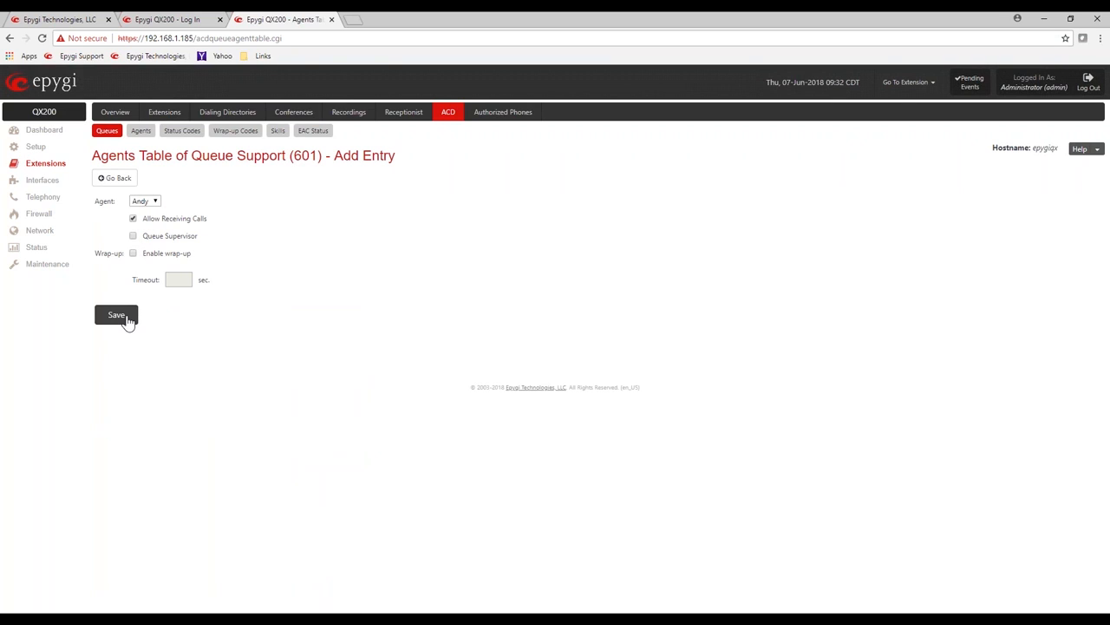
{"action": "left_click", "coordinate": [122, 318]}
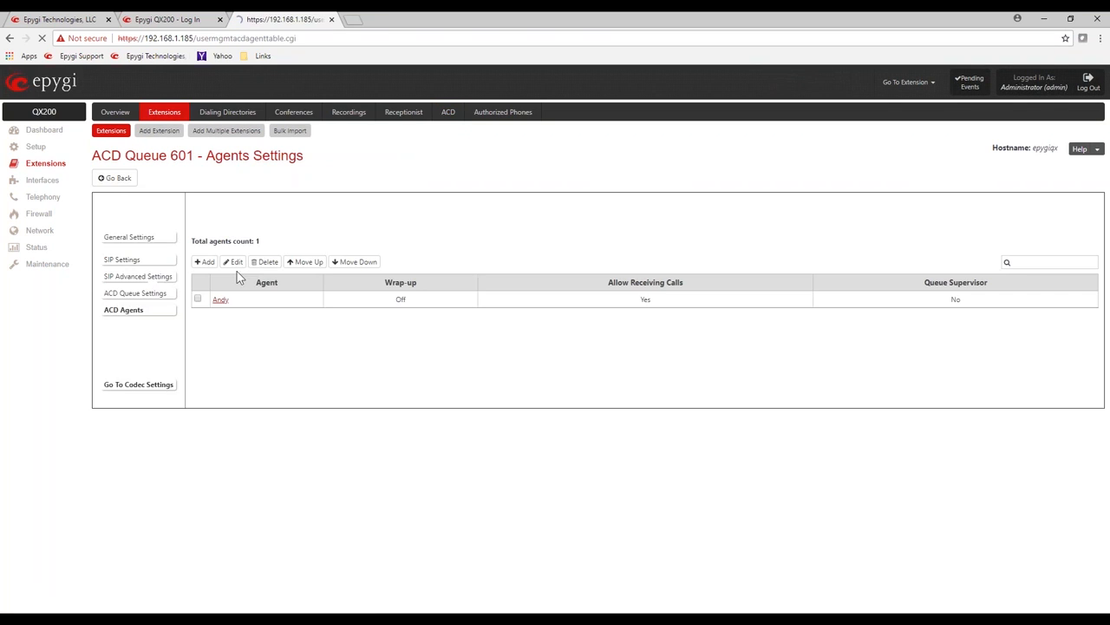
Step: Add Mario to queue 601 as supervisor, then go to ACD Status Codes
{"action": "left_click", "coordinate": [215, 262]}
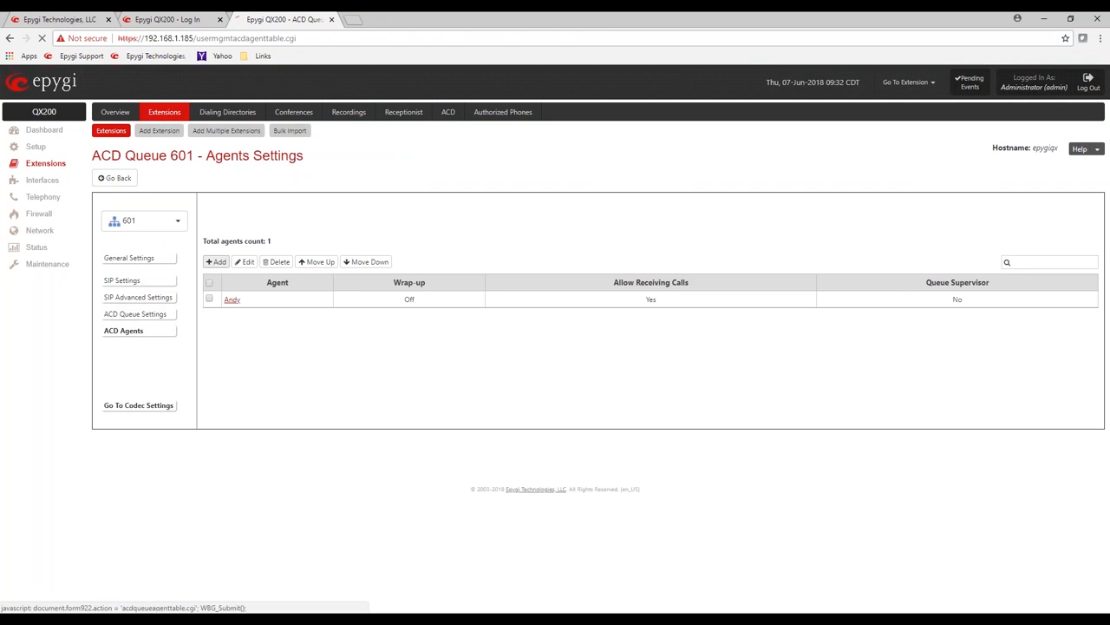
{"action": "left_click", "coordinate": [152, 203]}
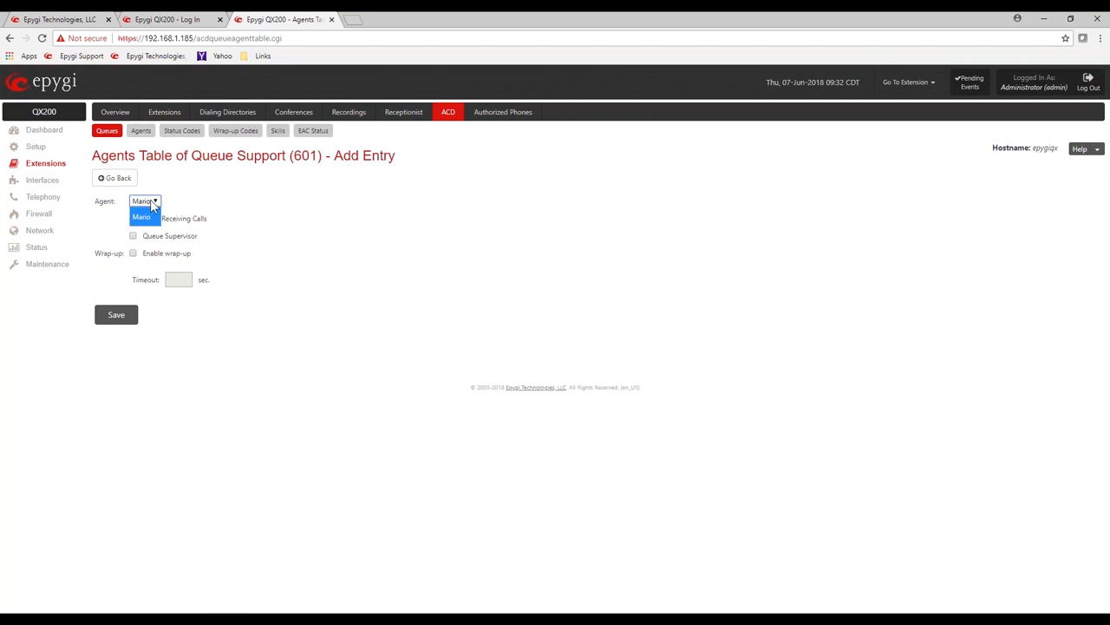
{"action": "left_click", "coordinate": [213, 203]}
{"action": "left_click", "coordinate": [161, 242]}
{"action": "left_click", "coordinate": [116, 315]}
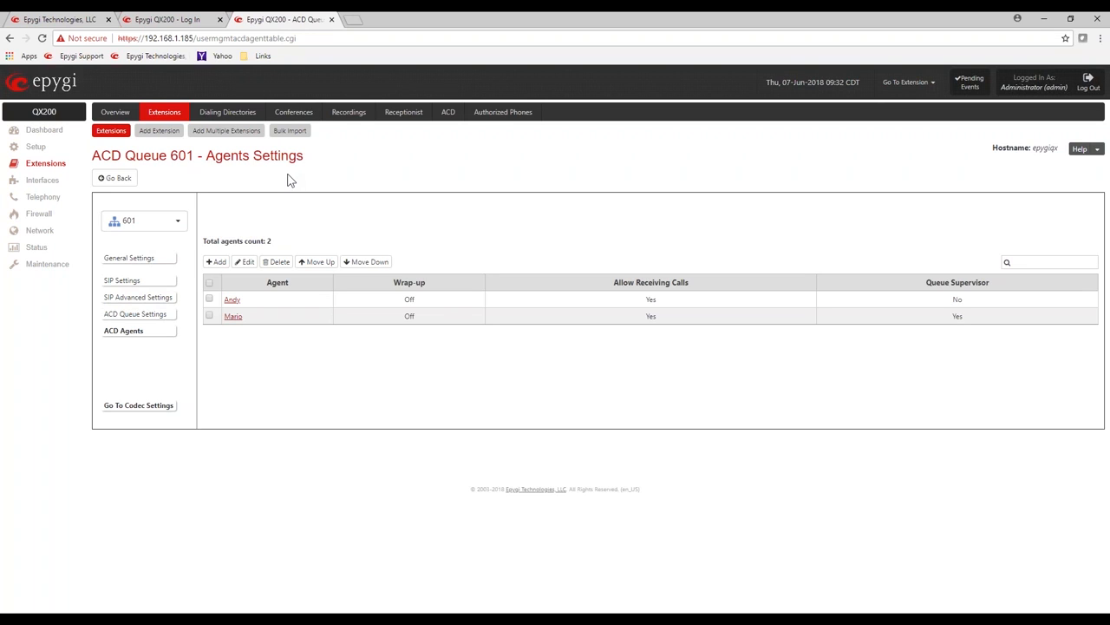
{"action": "left_click", "coordinate": [447, 117]}
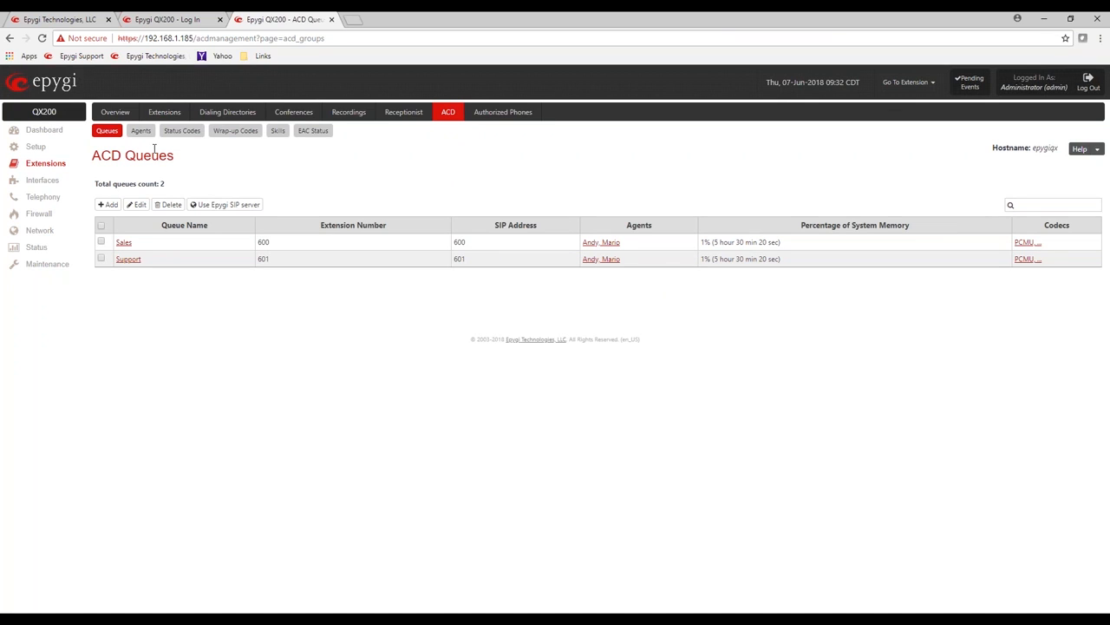
{"action": "left_click", "coordinate": [185, 135]}
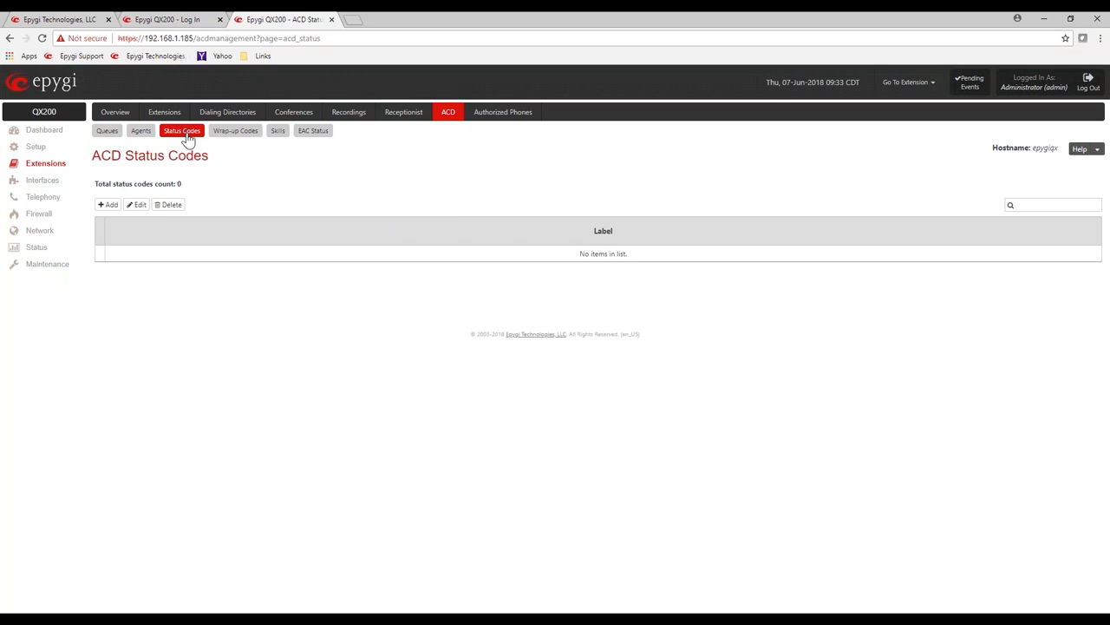
Step: Add and save the status code Break
{"action": "left_click", "coordinate": [109, 208]}
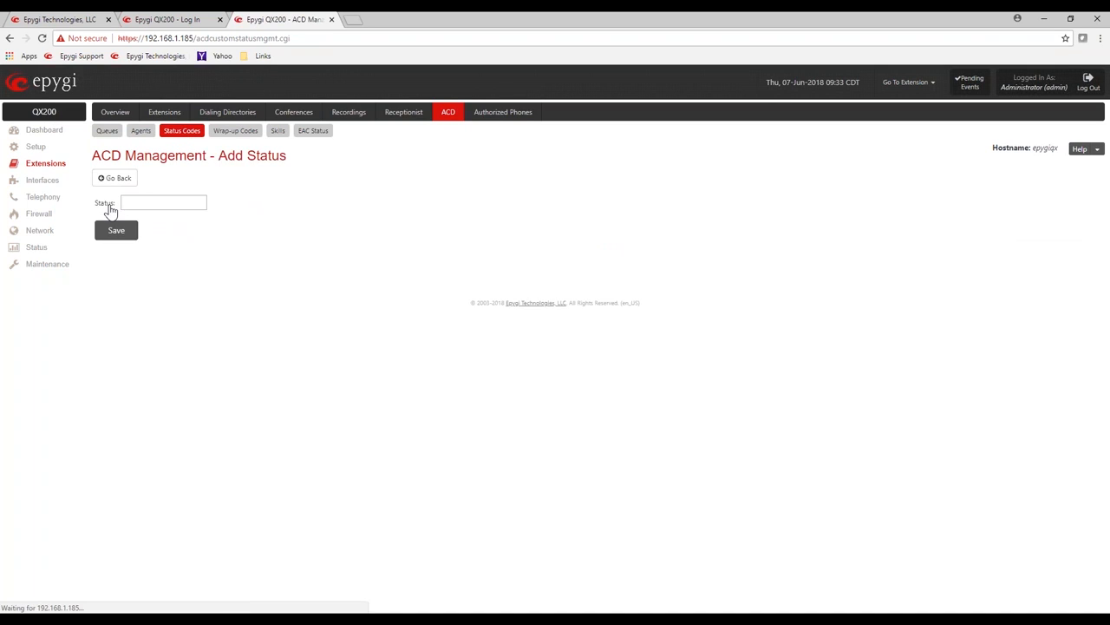
{"action": "left_click", "coordinate": [154, 202]}
{"action": "key", "text": "Down"}
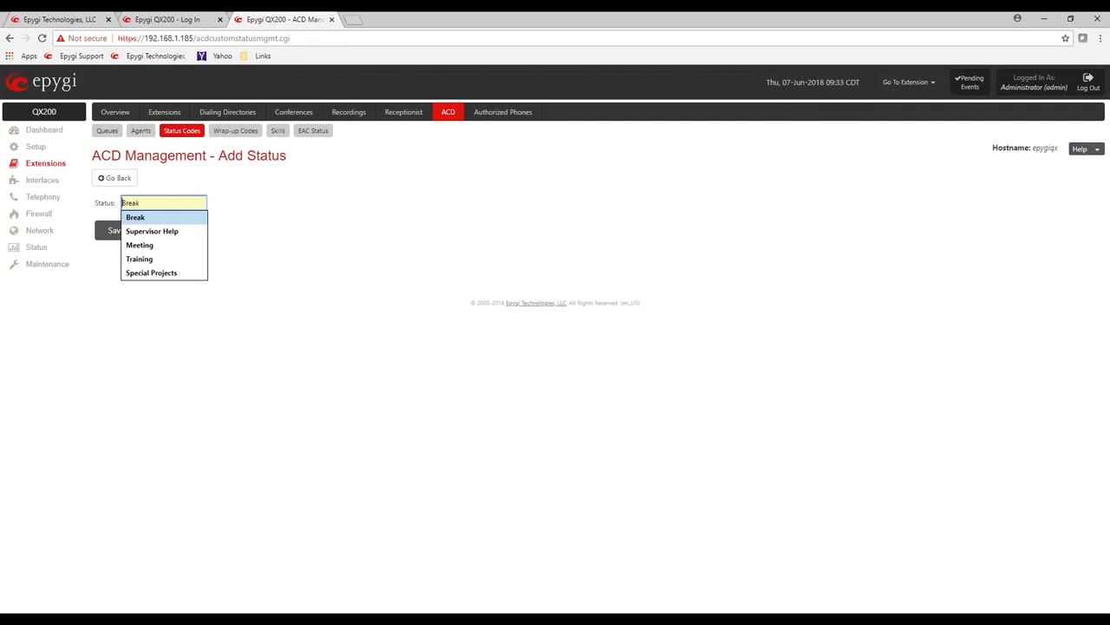
{"action": "key", "text": "Return"}
{"action": "left_click", "coordinate": [120, 234]}
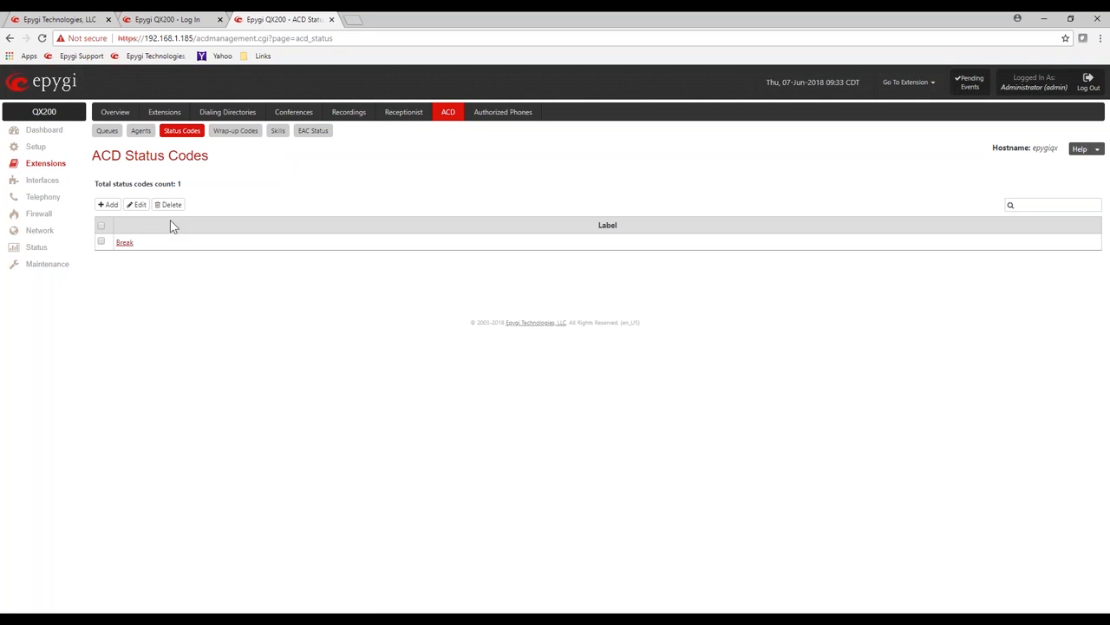
Step: Add and save the status code Supervisor Help
{"action": "left_click", "coordinate": [110, 205]}
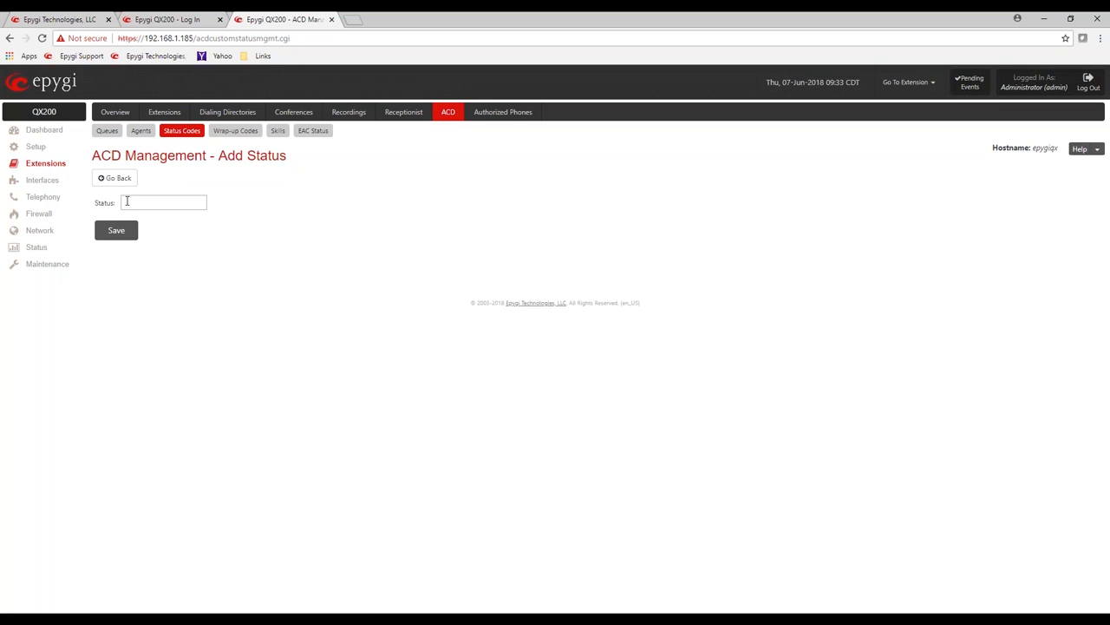
{"action": "left_click", "coordinate": [126, 202]}
{"action": "left_click", "coordinate": [143, 231]}
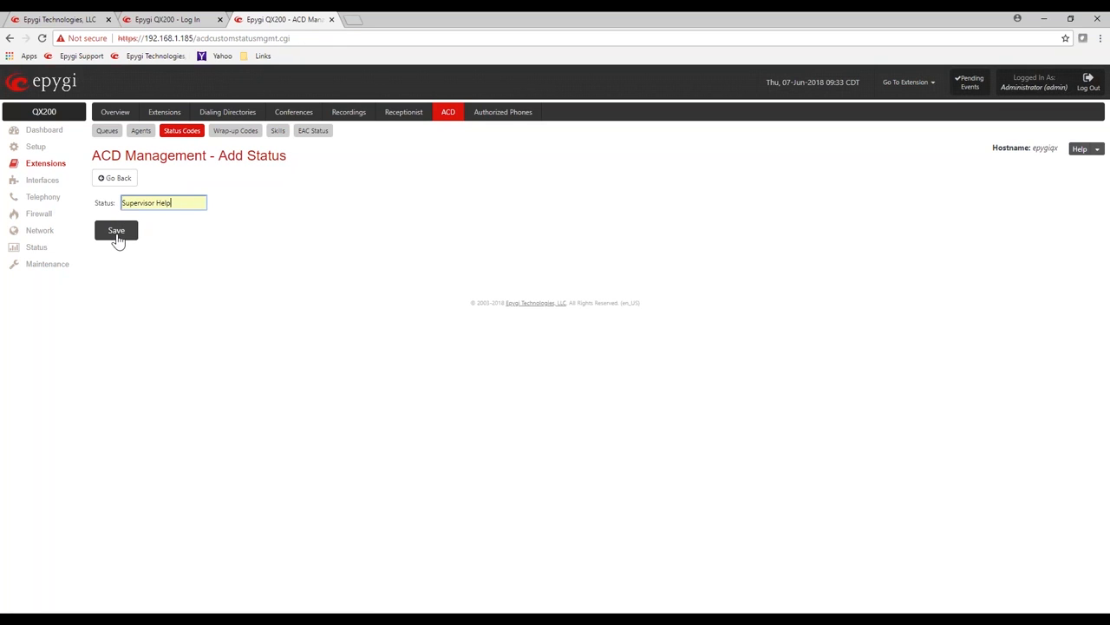
{"action": "left_click", "coordinate": [117, 234]}
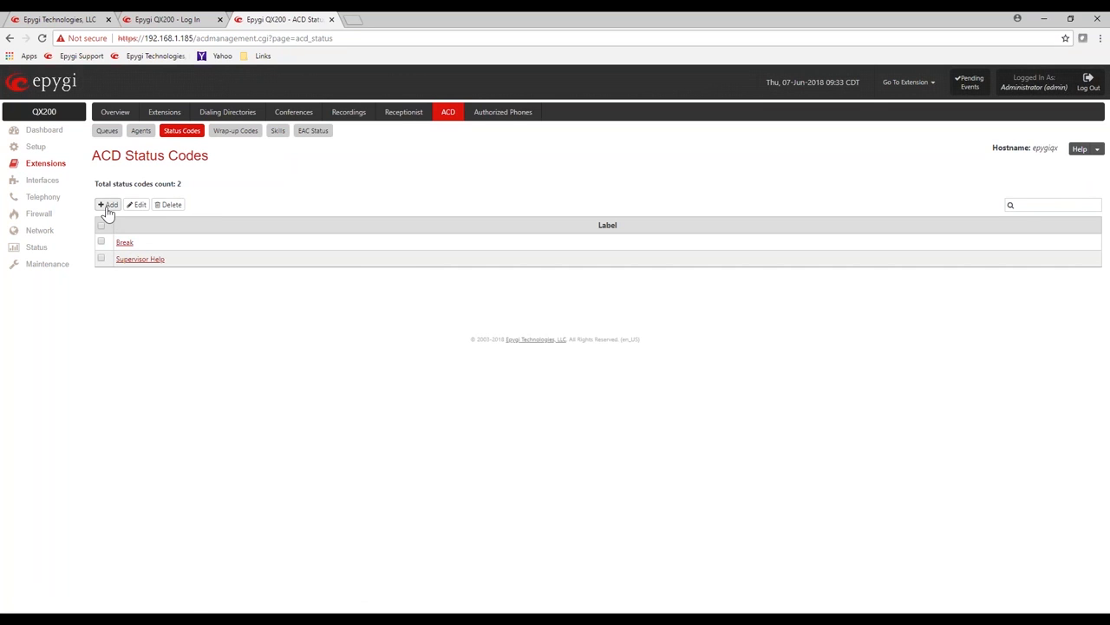
Step: Add and save the status codes Meeting and Training
{"action": "left_click", "coordinate": [108, 208]}
{"action": "left_click", "coordinate": [141, 201]}
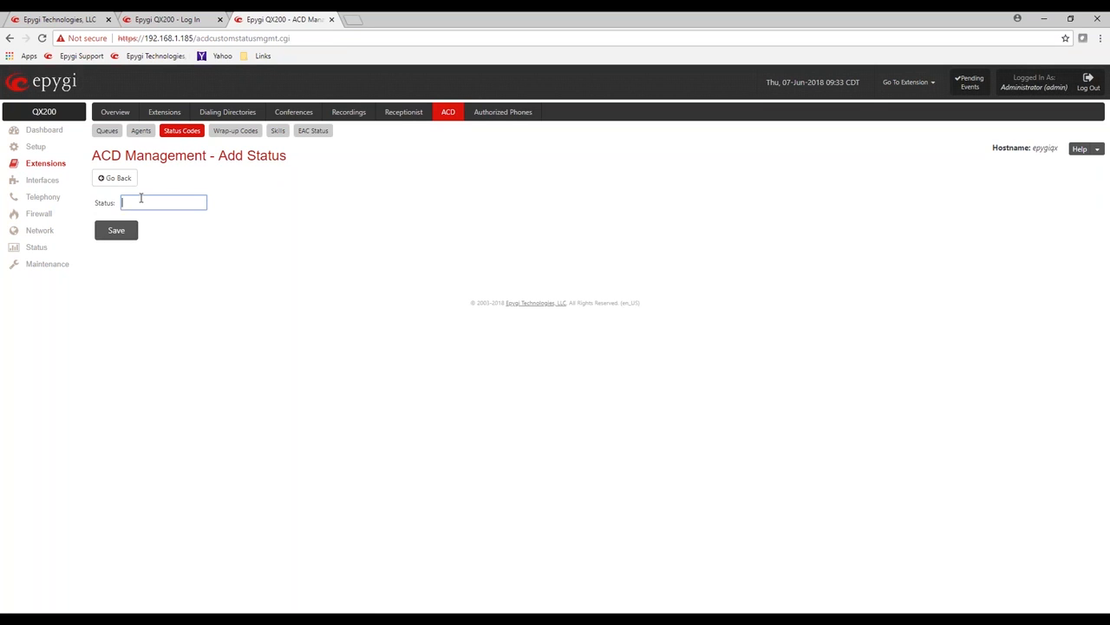
{"action": "left_click", "coordinate": [140, 200]}
{"action": "left_click", "coordinate": [139, 246]}
{"action": "left_click", "coordinate": [121, 237]}
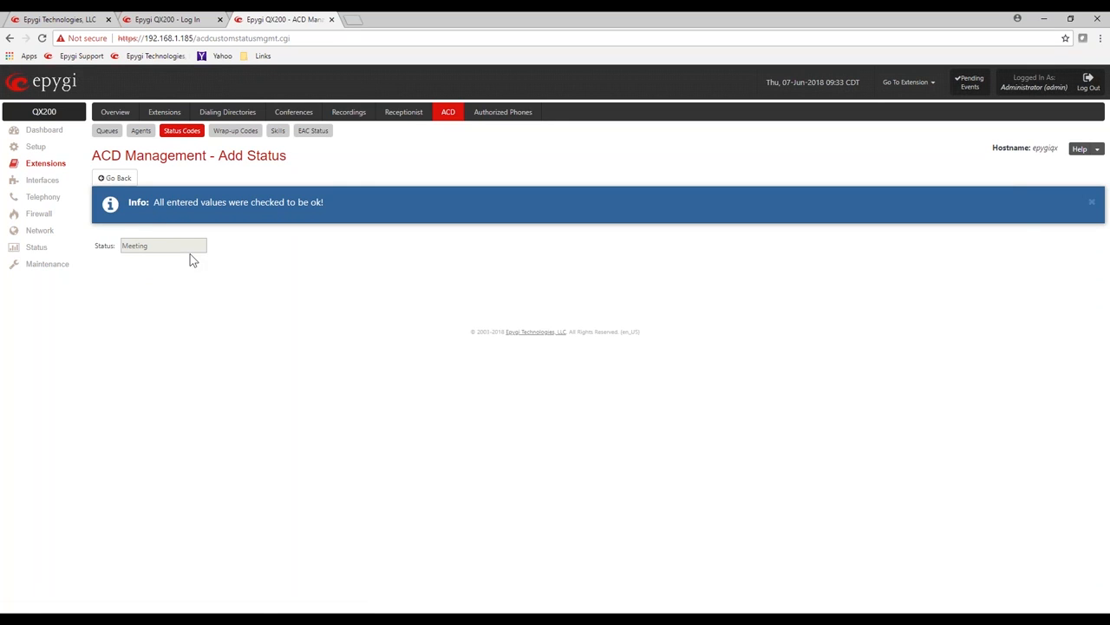
{"action": "left_click", "coordinate": [111, 211]}
{"action": "left_click", "coordinate": [163, 204]}
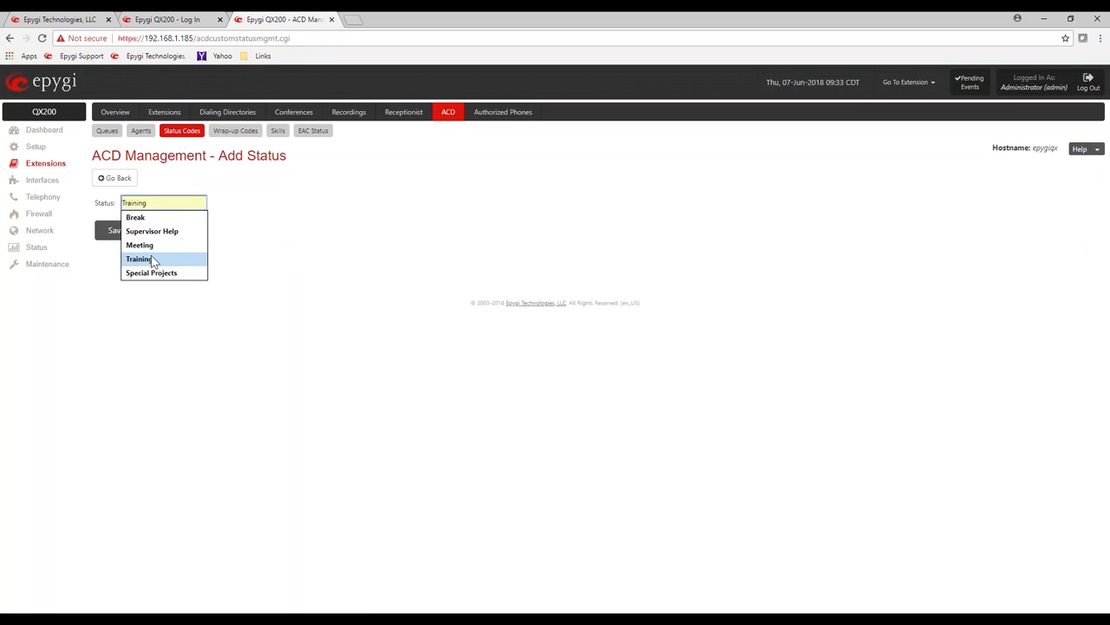
{"action": "left_click", "coordinate": [150, 258]}
{"action": "left_click", "coordinate": [124, 234]}
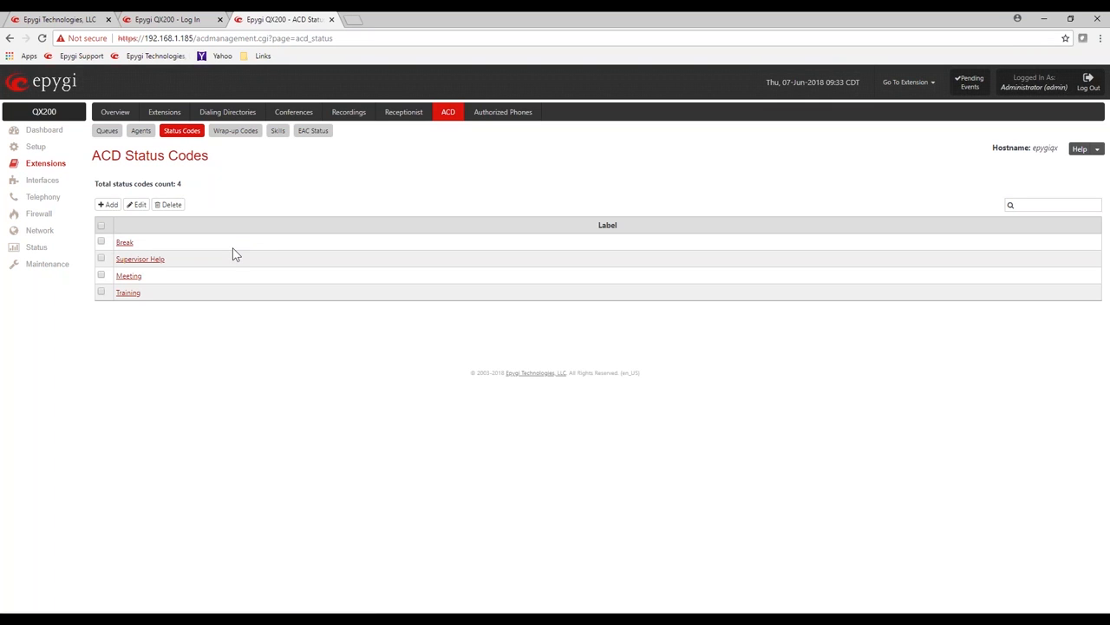
Step: Add and save the status code Special Projects
{"action": "left_click", "coordinate": [110, 207]}
{"action": "double_click", "coordinate": [171, 205]}
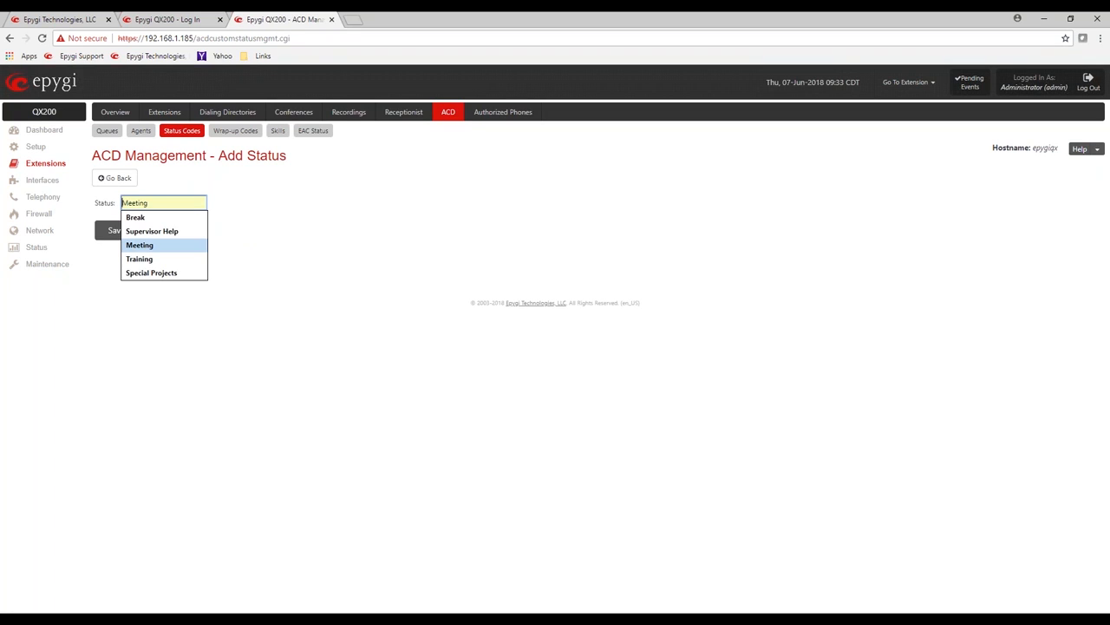
{"action": "left_click", "coordinate": [161, 274]}
{"action": "left_click", "coordinate": [124, 233]}
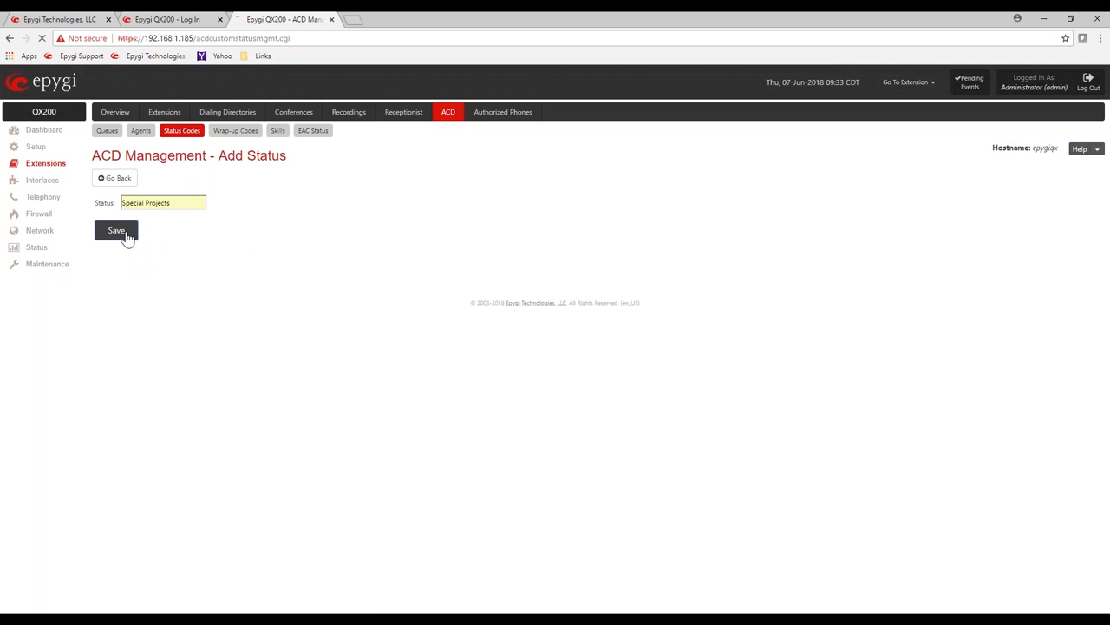